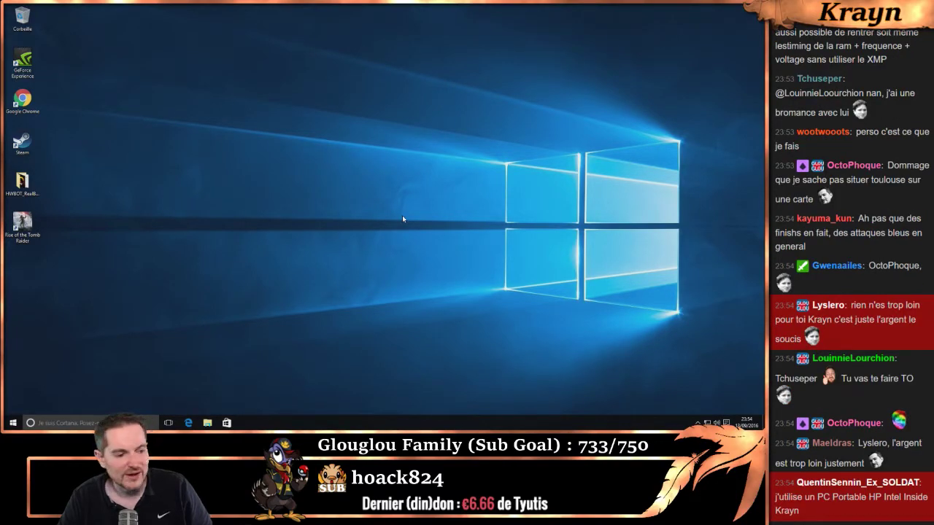
# Launch RealBench.exe from the HWBOT_RealBench desktop folder, allow it to make changes, and close the folder window.
pyautogui.doubleClick(22, 183)
pyautogui.scroll(-2, 437, 277)
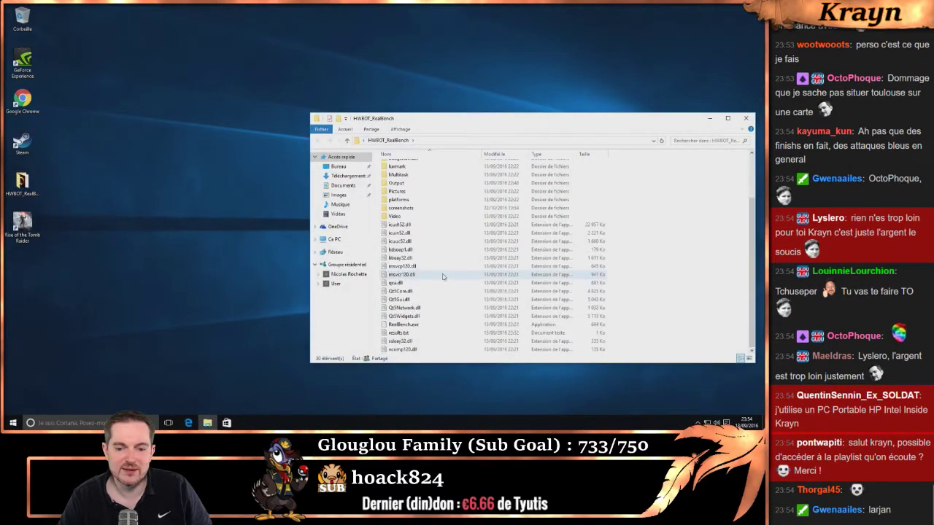
pyautogui.doubleClick(424, 326)
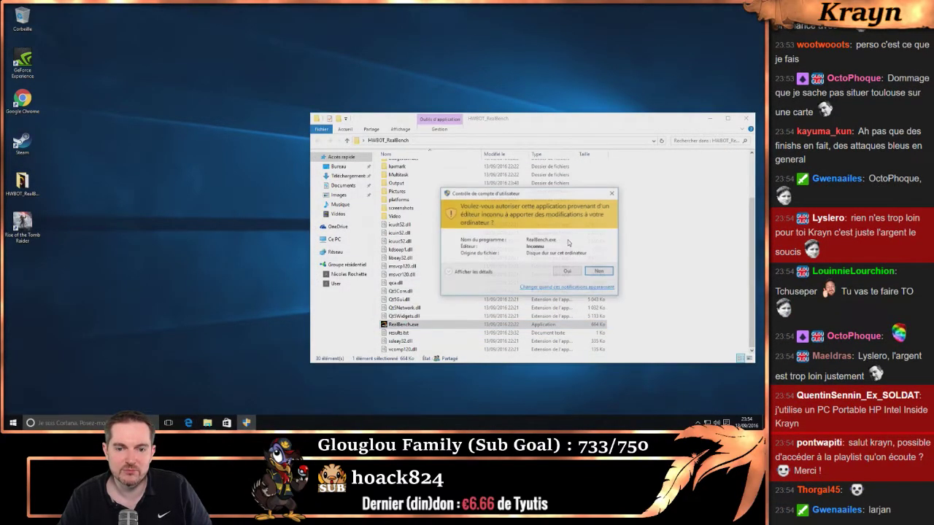
pyautogui.click(575, 273)
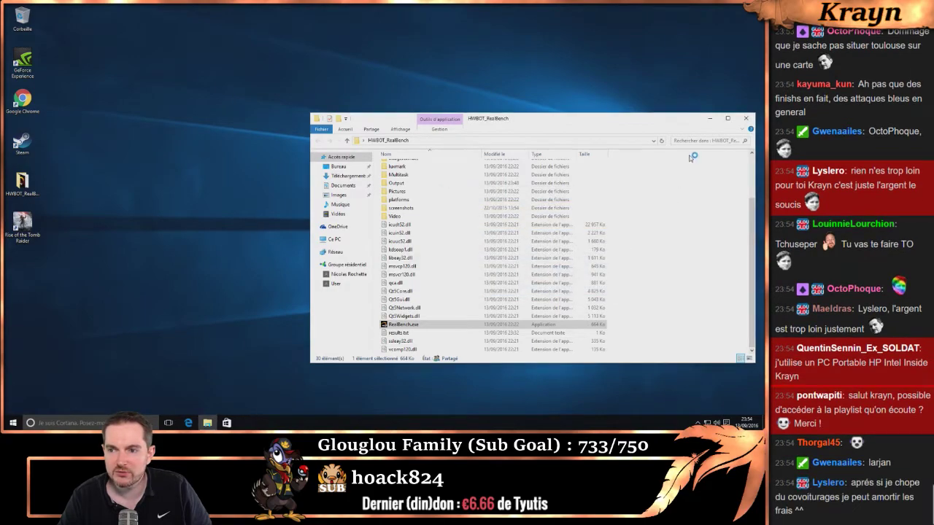
pyautogui.click(745, 118)
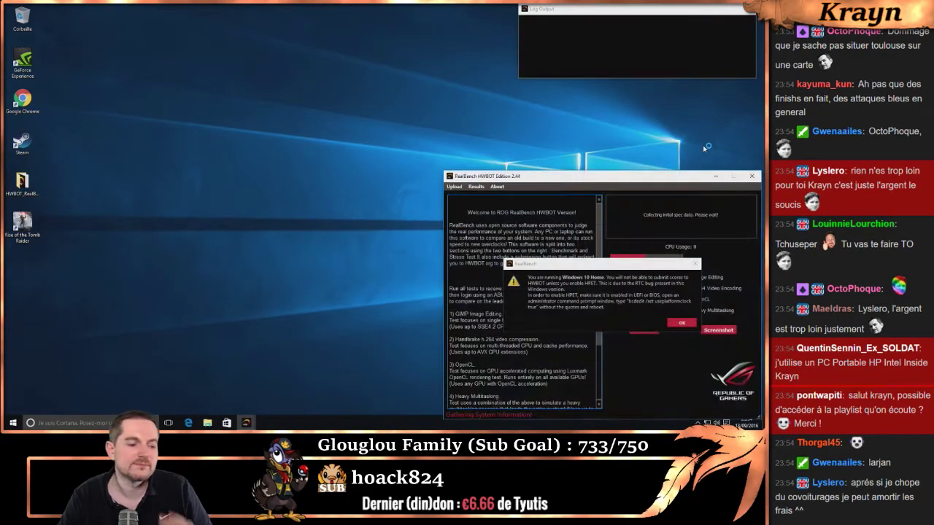
# Dismiss the HPET warning and start a RealBench stress test with memory set to Up to 16GB RAM.
pyautogui.click(682, 323)
pyautogui.click(674, 264)
pyautogui.click(648, 305)
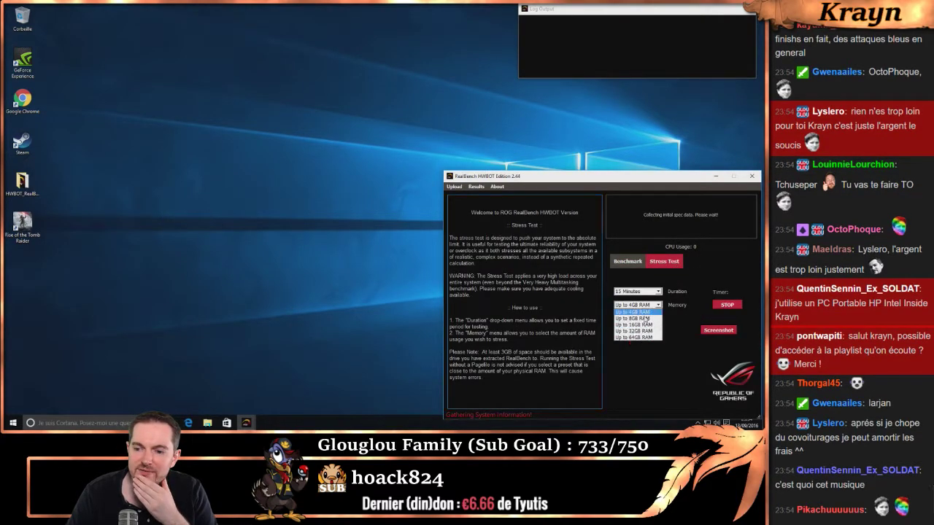
pyautogui.click(648, 339)
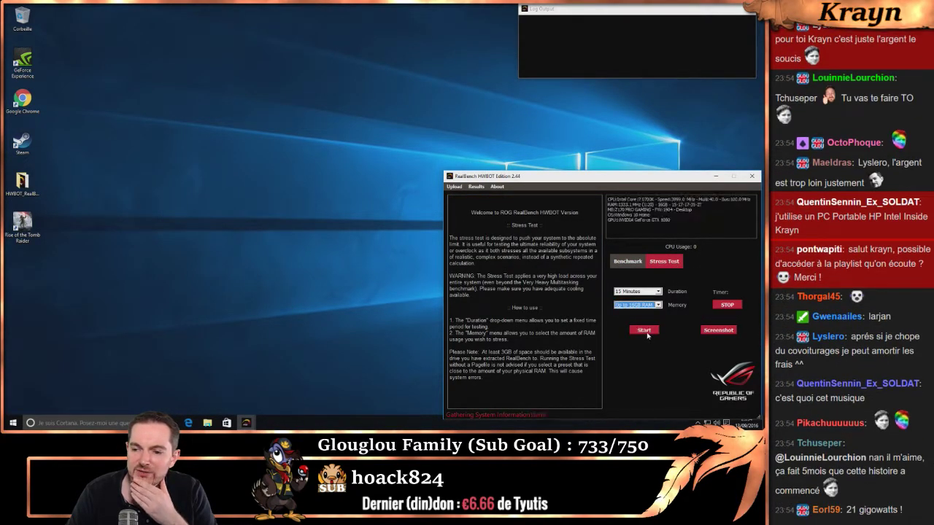
pyautogui.click(644, 331)
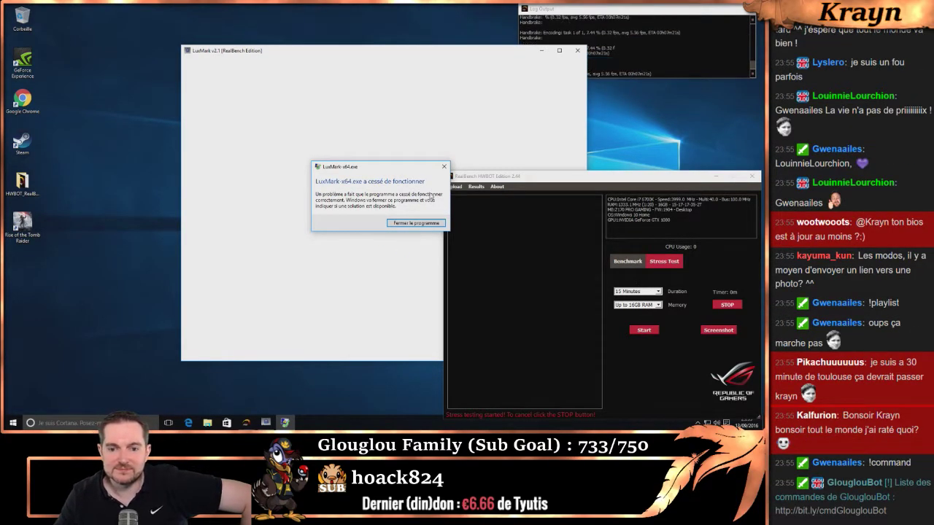
# Close the crashed LuxMark-x64.exe program and exit RealBench.
pyautogui.click(420, 223)
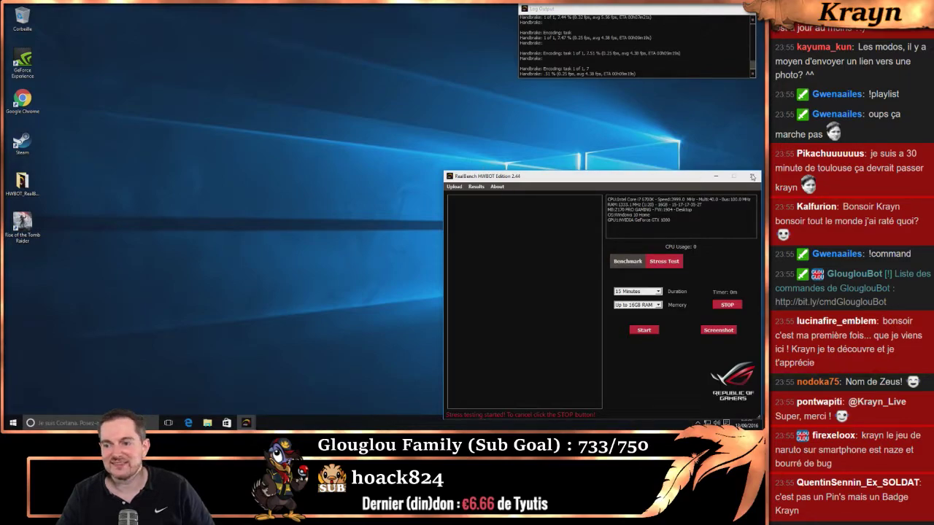
pyautogui.click(430, 132)
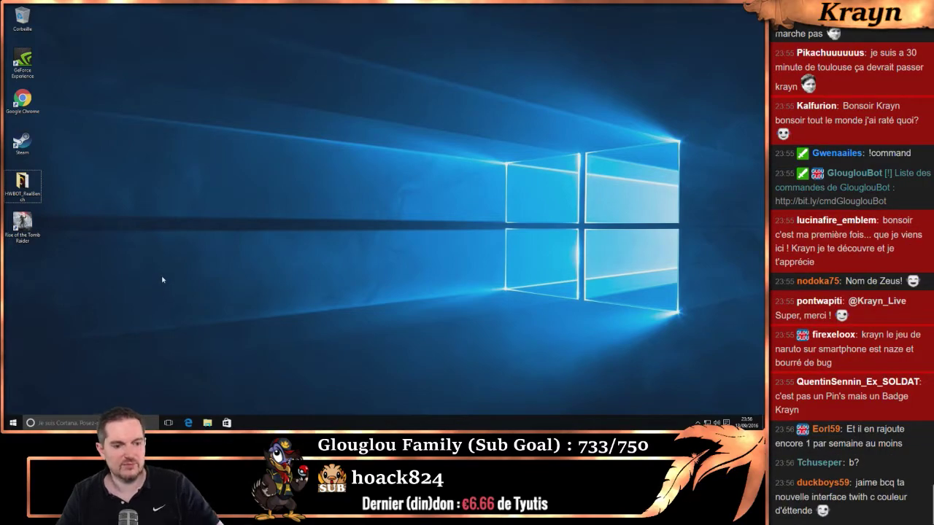
pyautogui.hotkey('ctrl', 'shift', 'Escape')
pyautogui.click(203, 71)
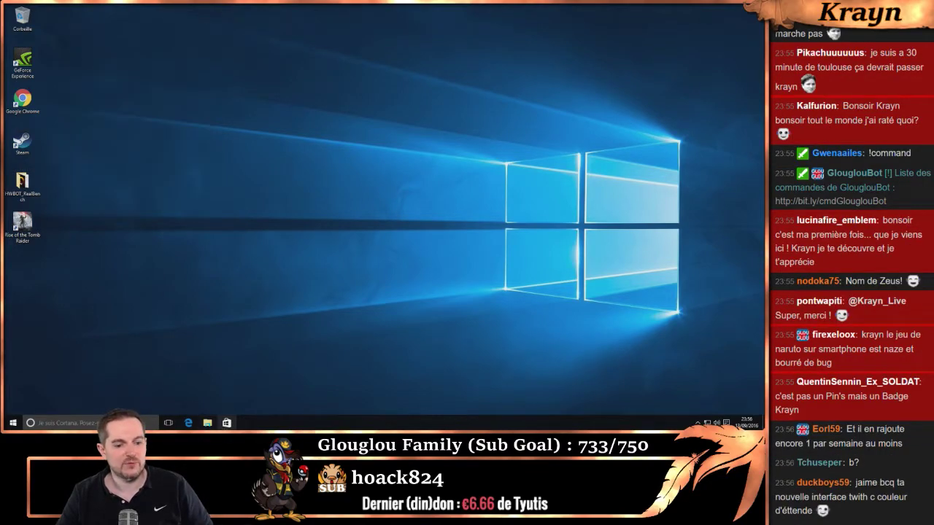
# Open Google Chrome, close the 3DMark result page, and search the web for "realbench" in a new tab.
pyautogui.doubleClick(24, 102)
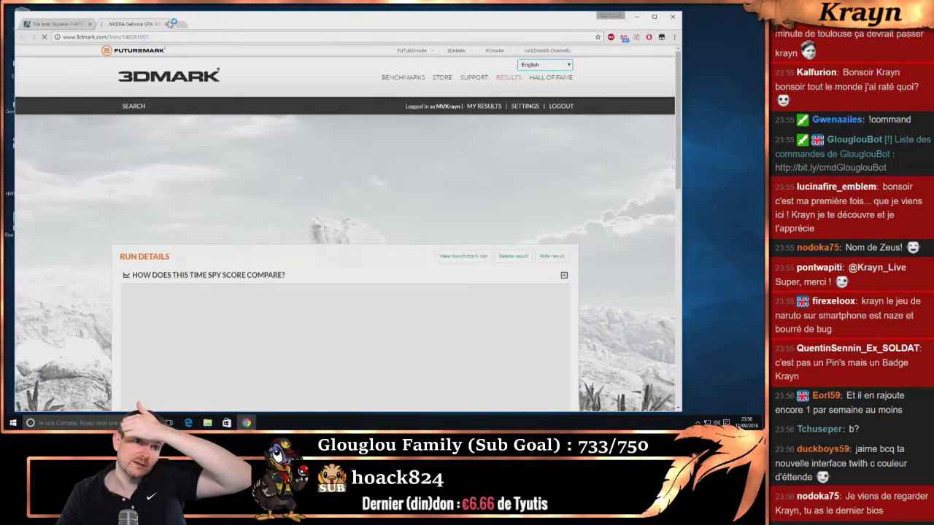
pyautogui.click(166, 24)
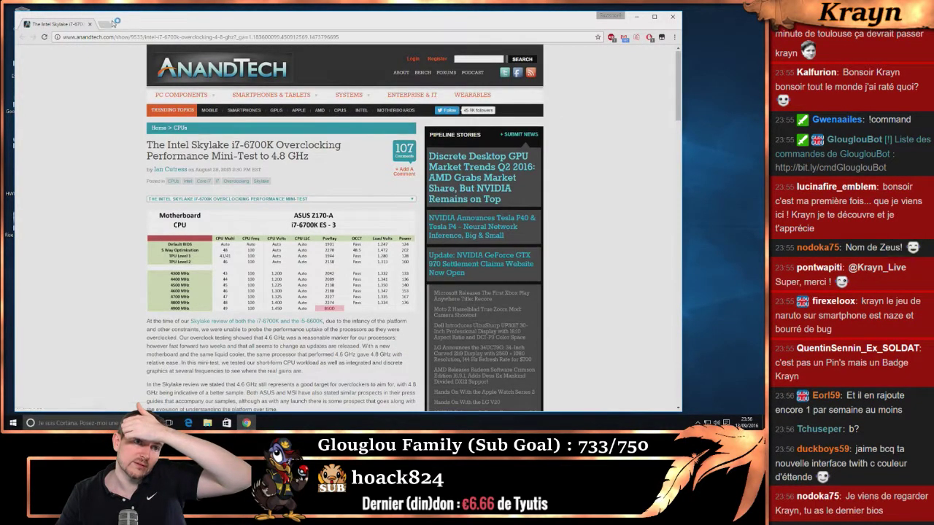
pyautogui.click(105, 26)
pyautogui.write('aro')
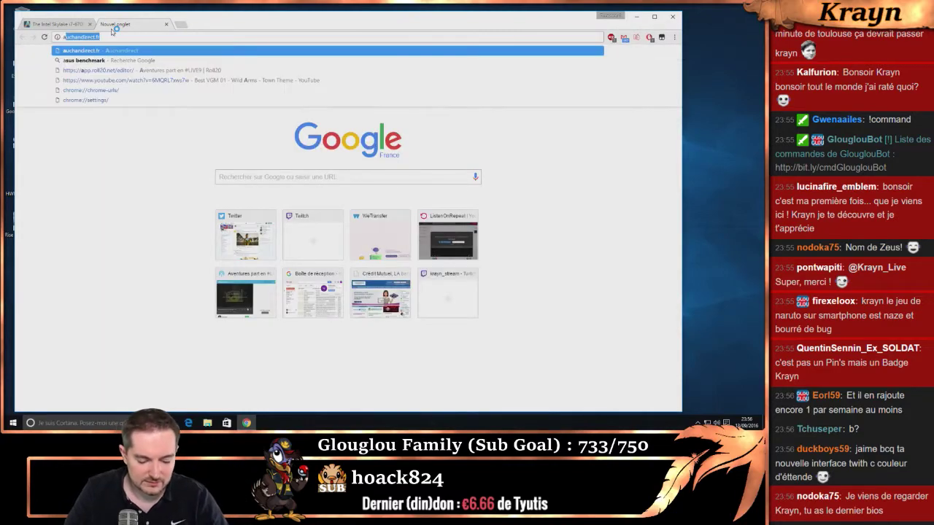
pyautogui.press('BackSpace')
pyautogui.press('BackSpace')
pyautogui.press('BackSpace')
pyautogui.write('realbench')
pyautogui.press('Return')
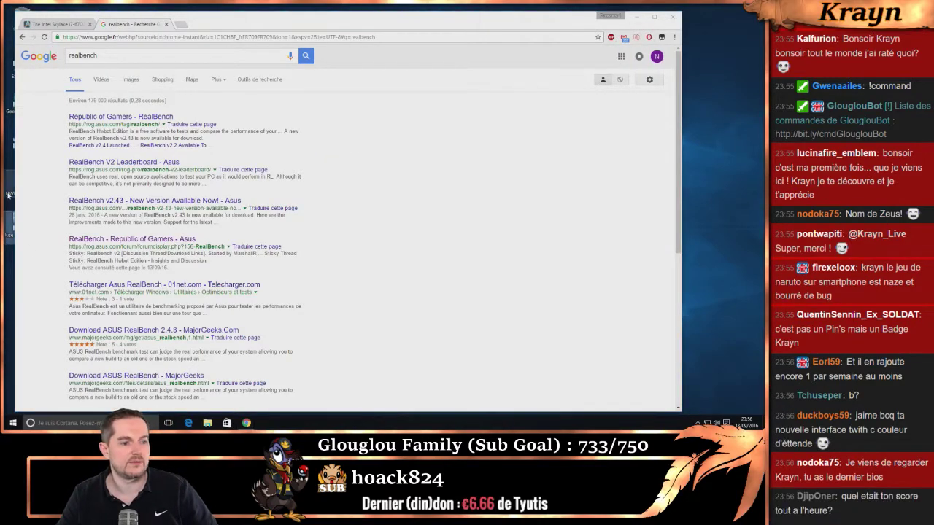
# Delete the HWBOT_RealBench folder from the desktop.
pyautogui.press('Delete')
pyautogui.press('Return')
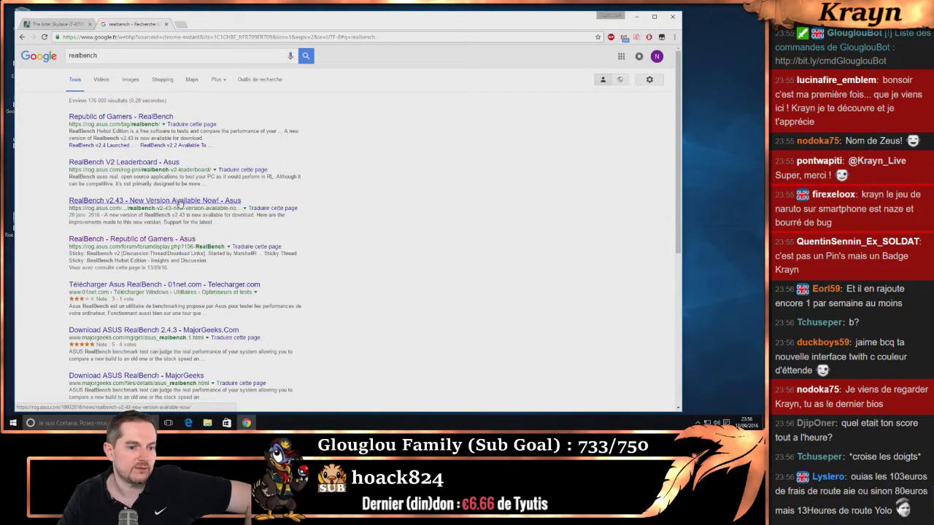
# Check the RealBench v2.43 news article, and download RealBench from the RealBench V2 Leaderboard page.
pyautogui.click(180, 204)
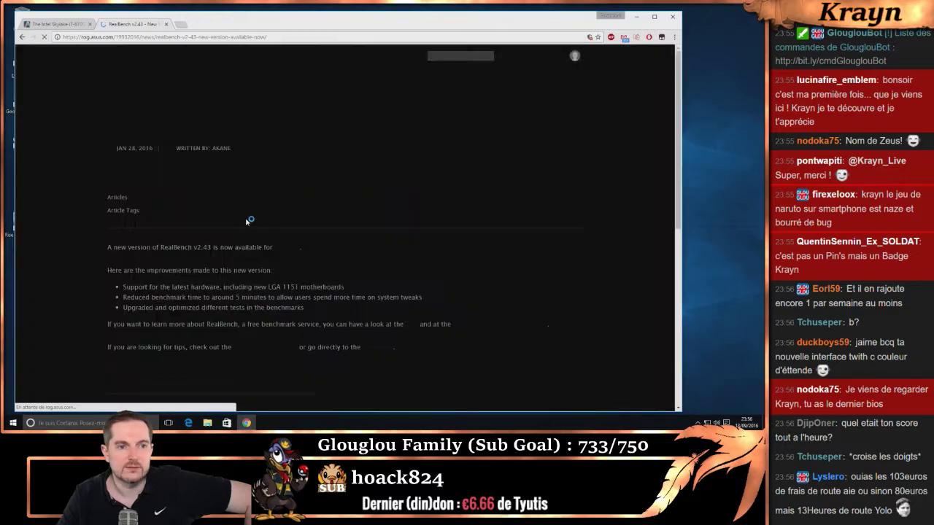
pyautogui.scroll(-3, 247, 220)
pyautogui.scroll(3, 241, 211)
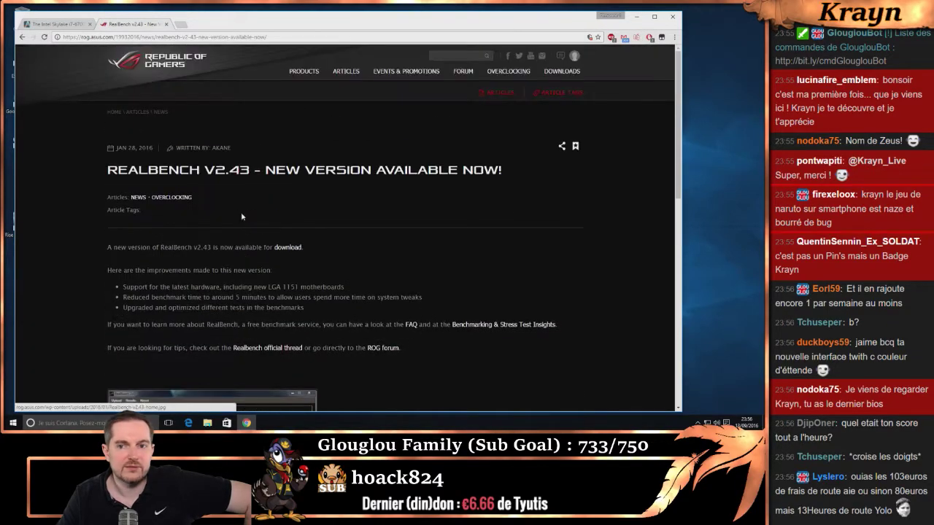
pyautogui.click(548, 71)
pyautogui.click(250, 175)
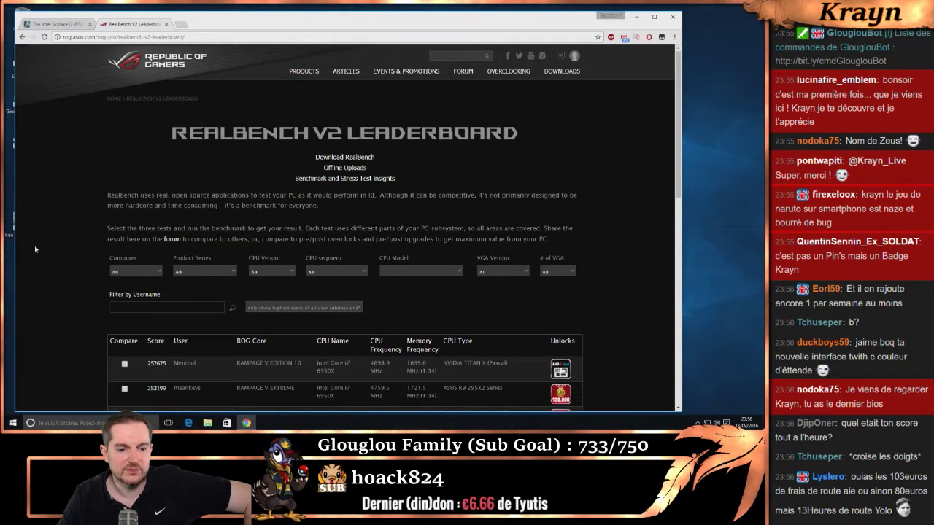
pyautogui.click(321, 157)
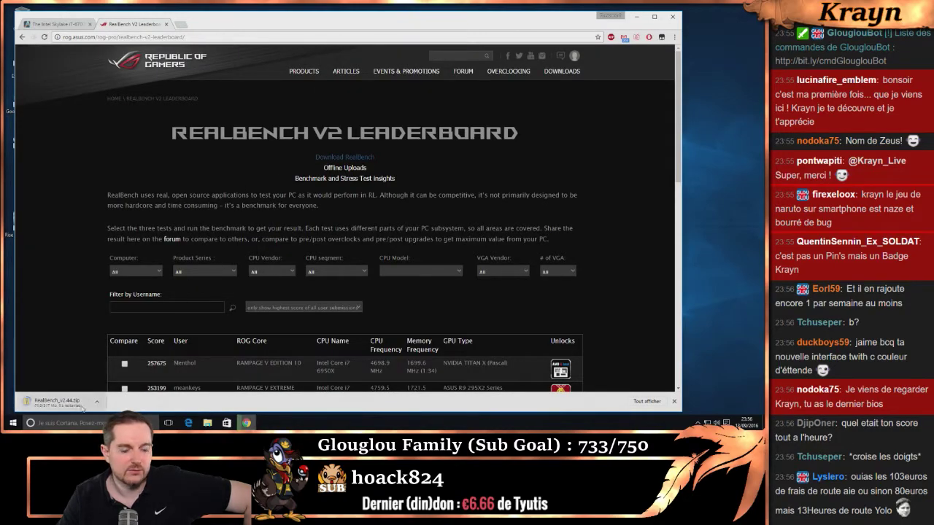
pyautogui.moveTo(323, 33); pyautogui.dragTo(364, 32)
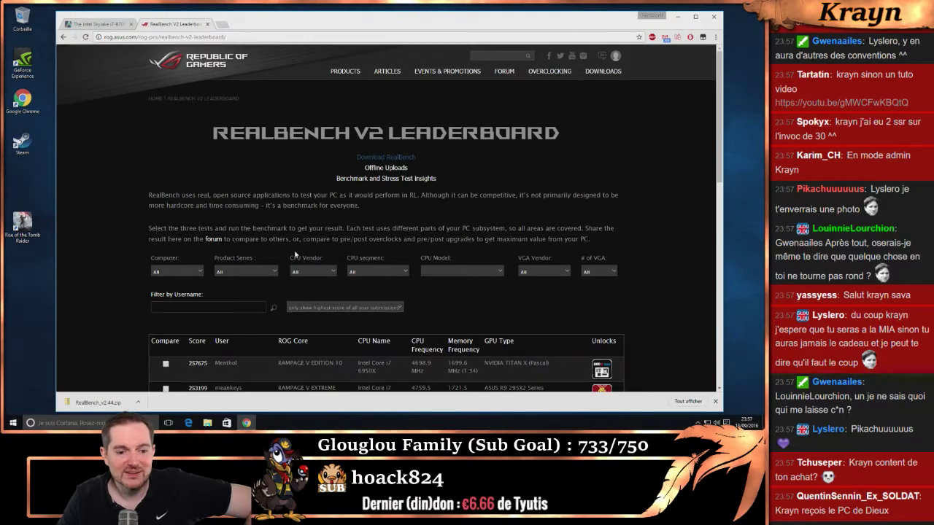
# Copy the RealBench folder from RealBench_v2.44.zip to the desktop and close the archive and browser windows.
pyautogui.click(91, 402)
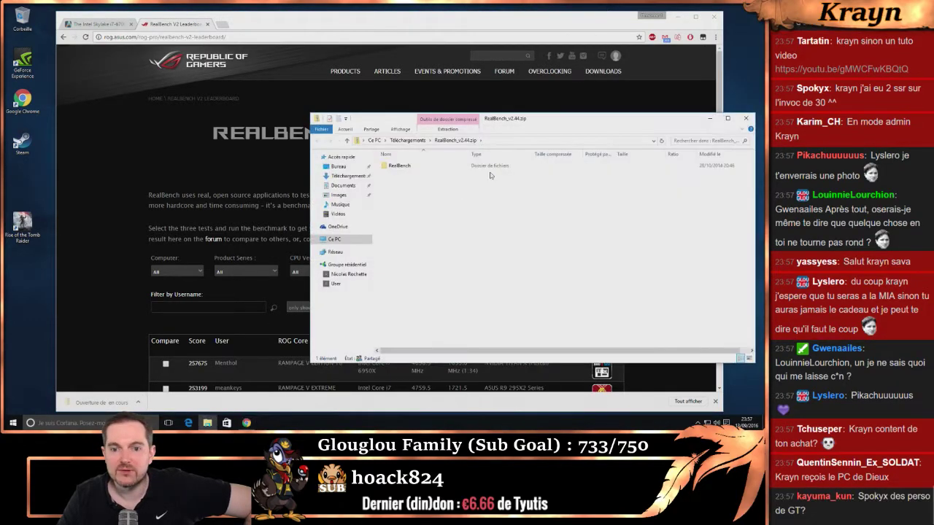
pyautogui.moveTo(412, 170); pyautogui.dragTo(30, 175)
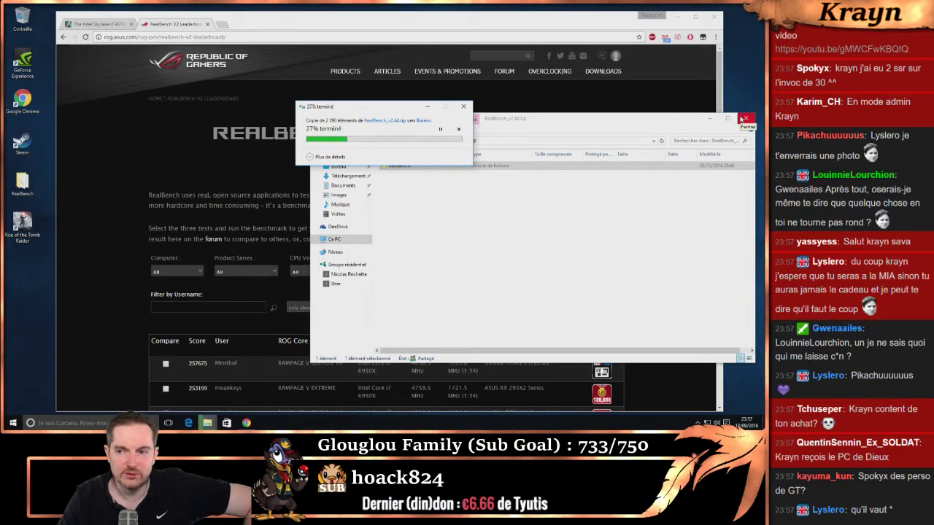
pyautogui.click(743, 119)
pyautogui.click(192, 25)
pyautogui.click(99, 24)
pyautogui.click(676, 16)
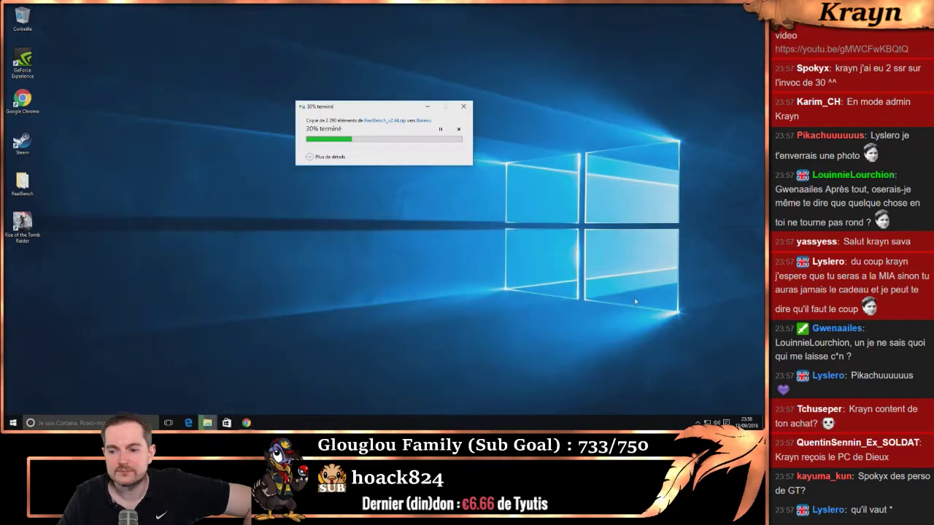
# Open NVIDIA GeForce Experience, authorize its installer, accept the licence agreement, and start installing version 3.0.5.22.
pyautogui.click(697, 422)
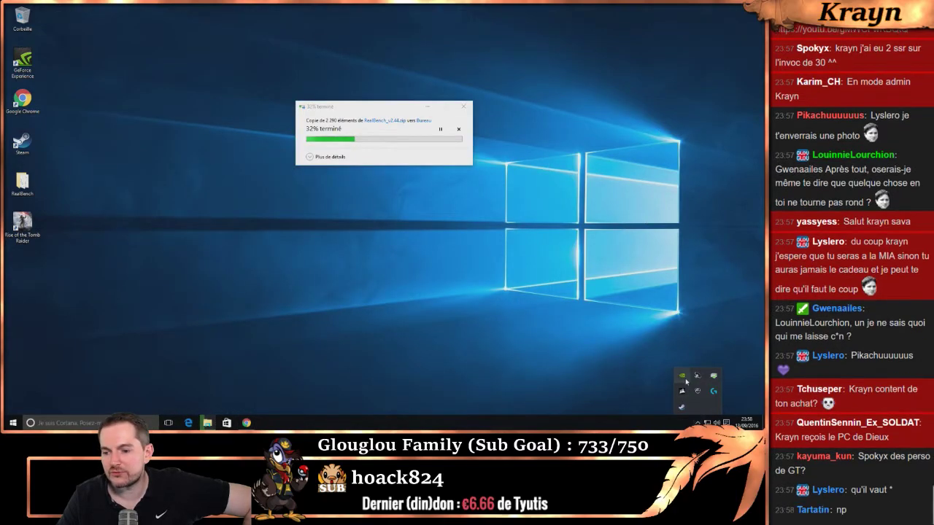
pyautogui.rightClick(683, 378)
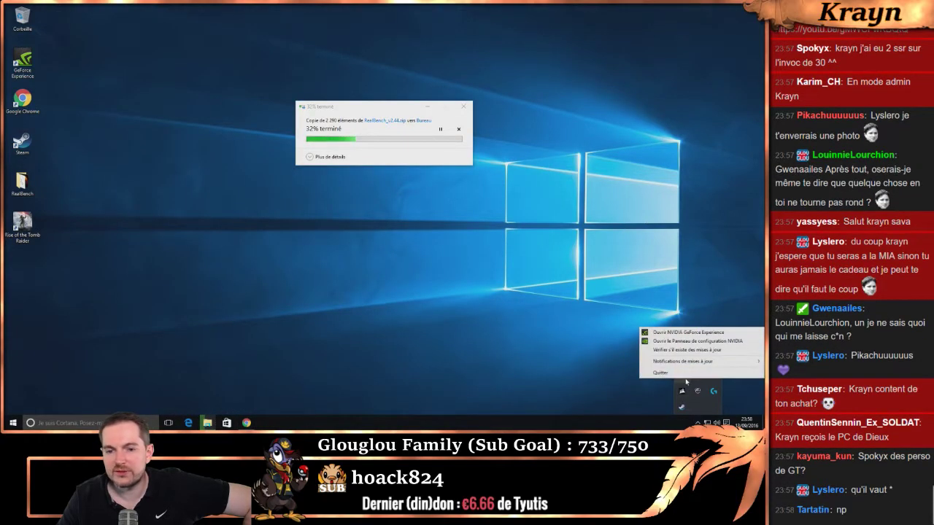
pyautogui.click(684, 332)
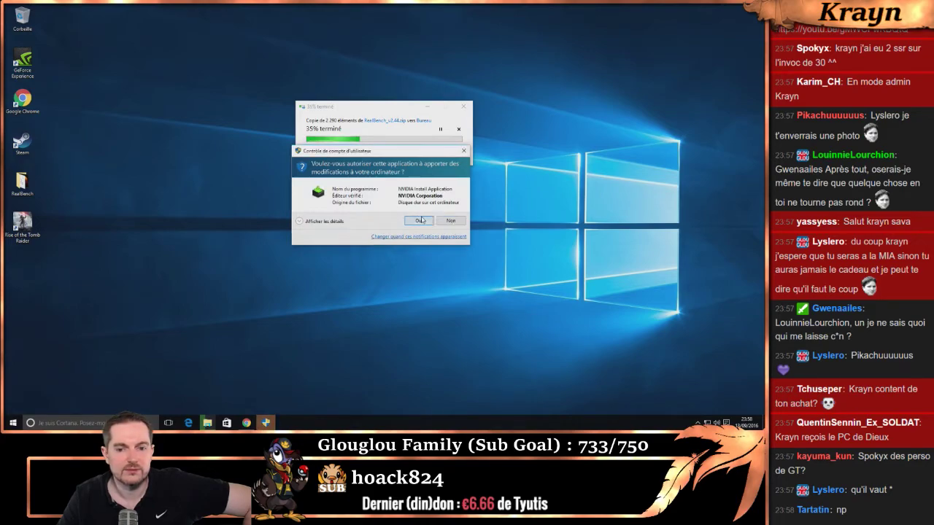
pyautogui.click(420, 220)
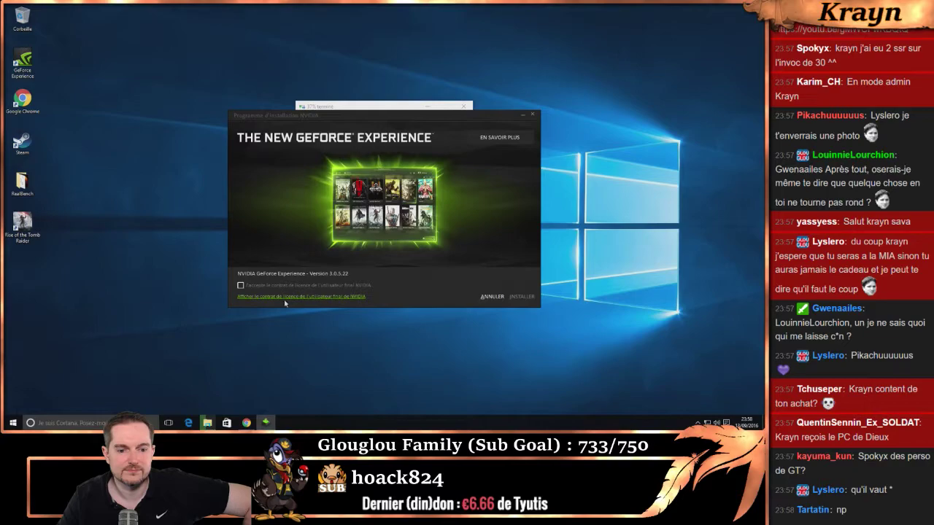
pyautogui.click(241, 286)
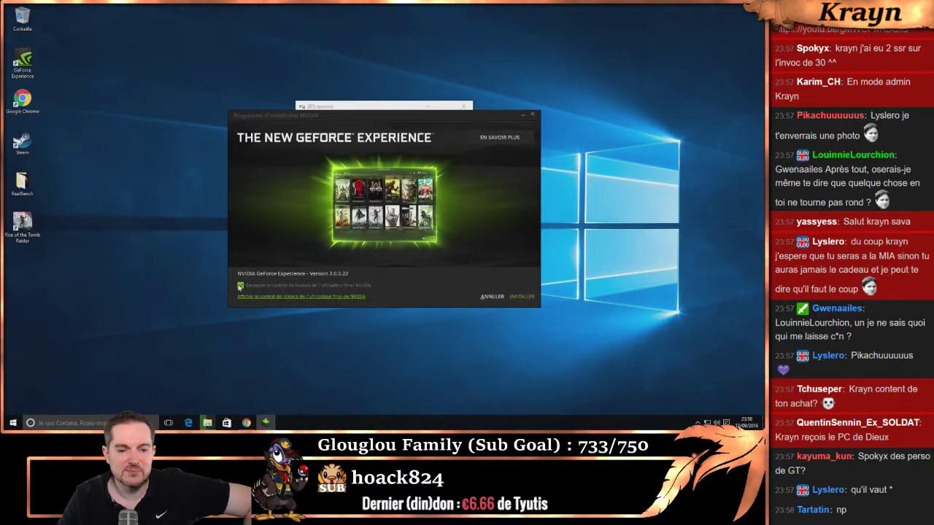
pyautogui.click(240, 286)
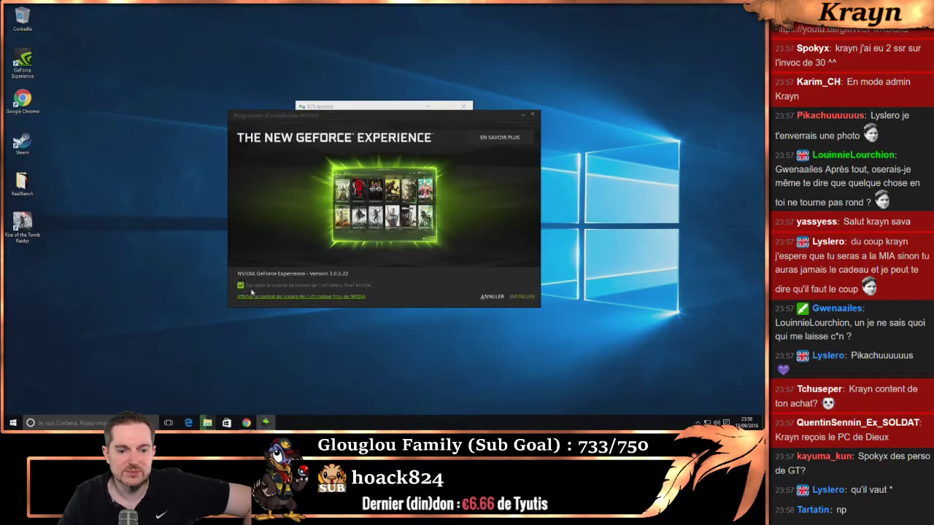
pyautogui.click(515, 298)
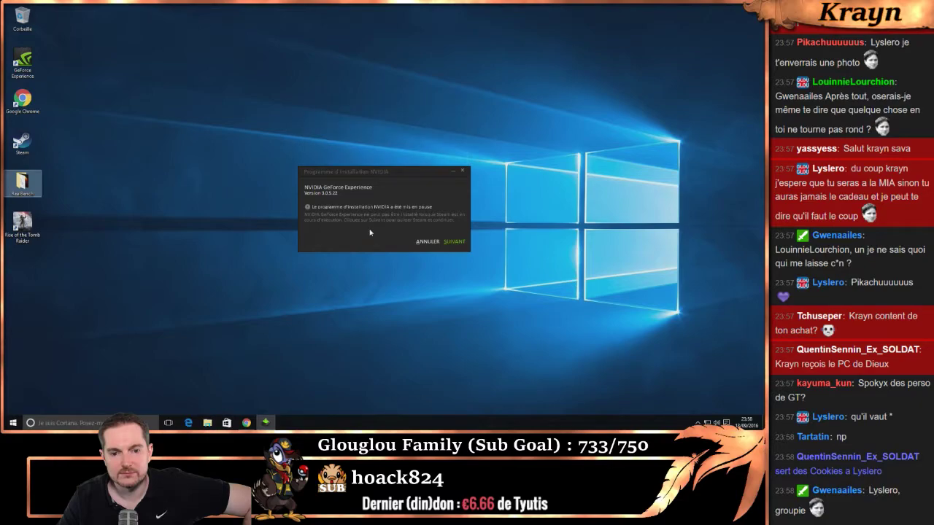
# Quit Steam and resume the paused GeForce Experience installation.
pyautogui.click(697, 422)
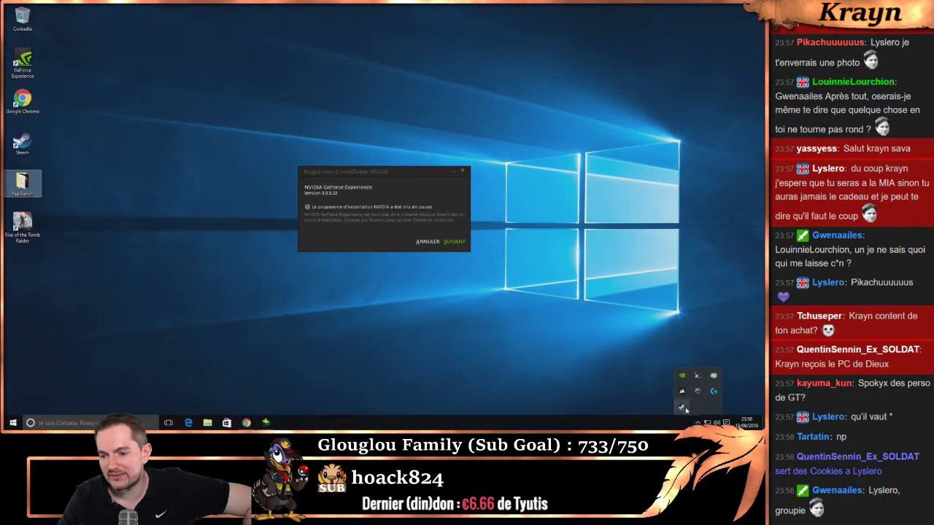
pyautogui.rightClick(682, 409)
pyautogui.click(690, 401)
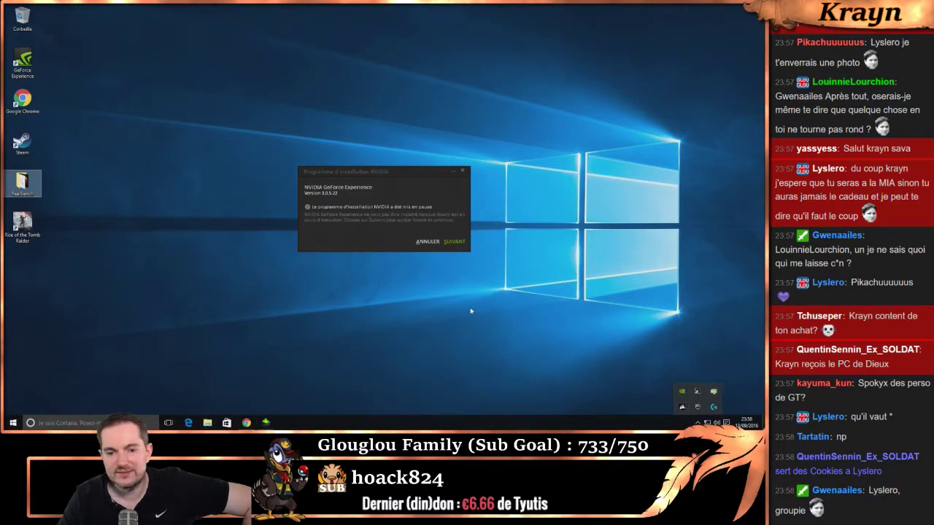
pyautogui.click(450, 241)
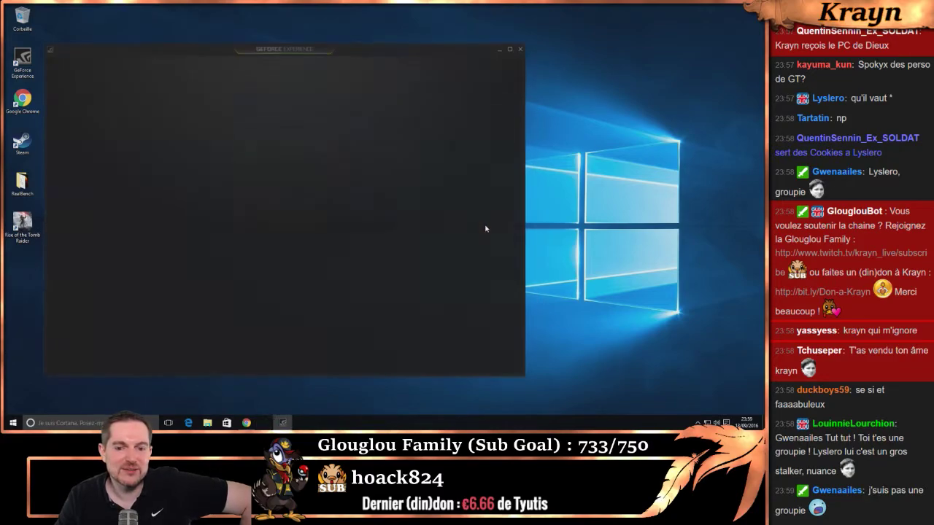
# Reposition the GeForce Experience window and continue from its welcome page to the account sign-in options.
pyautogui.moveTo(210, 51); pyautogui.dragTo(283, 47)
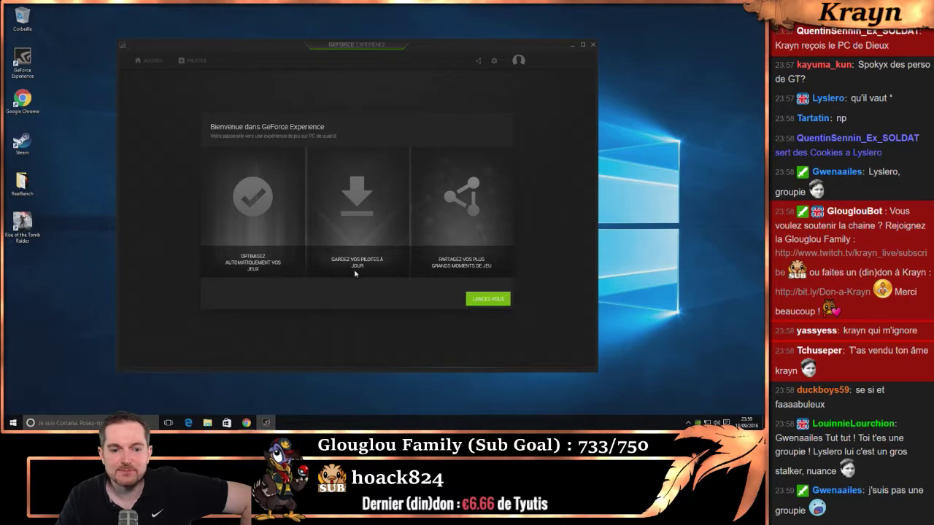
pyautogui.click(471, 299)
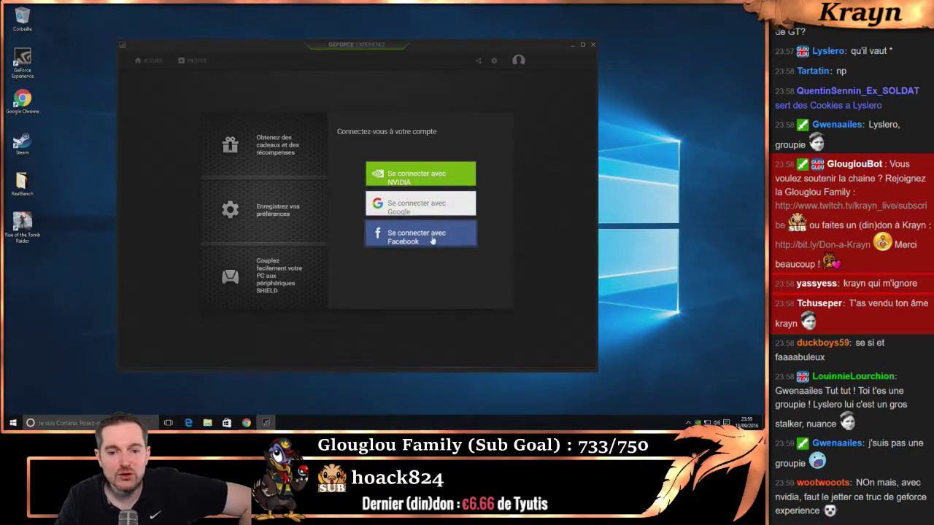
# Close the GeForce Experience window without signing in and quit its background process.
pyautogui.click(593, 45)
pyautogui.click(687, 423)
pyautogui.rightClick(686, 397)
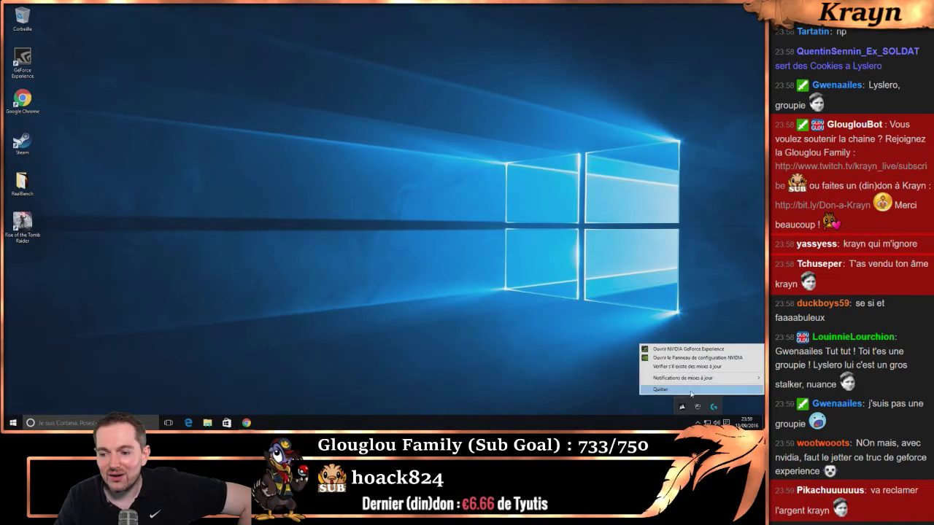
pyautogui.click(686, 390)
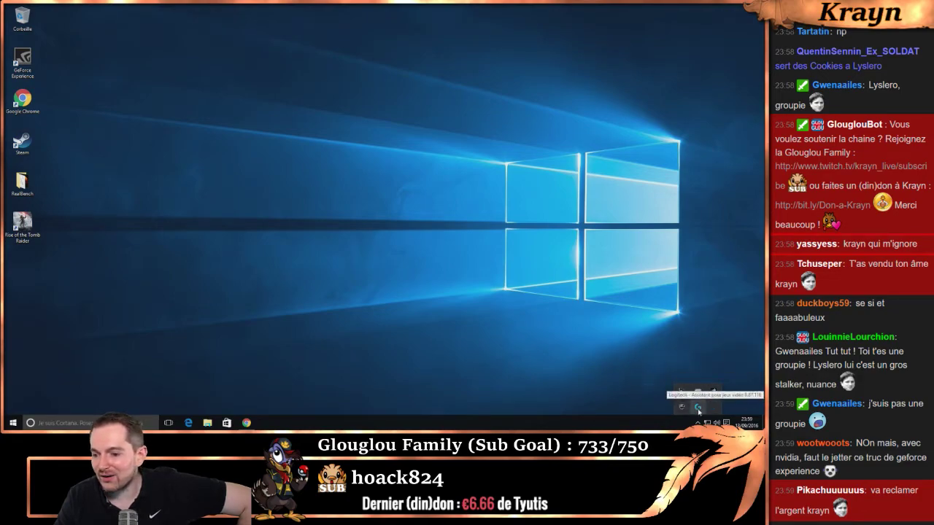
pyautogui.click(298, 254)
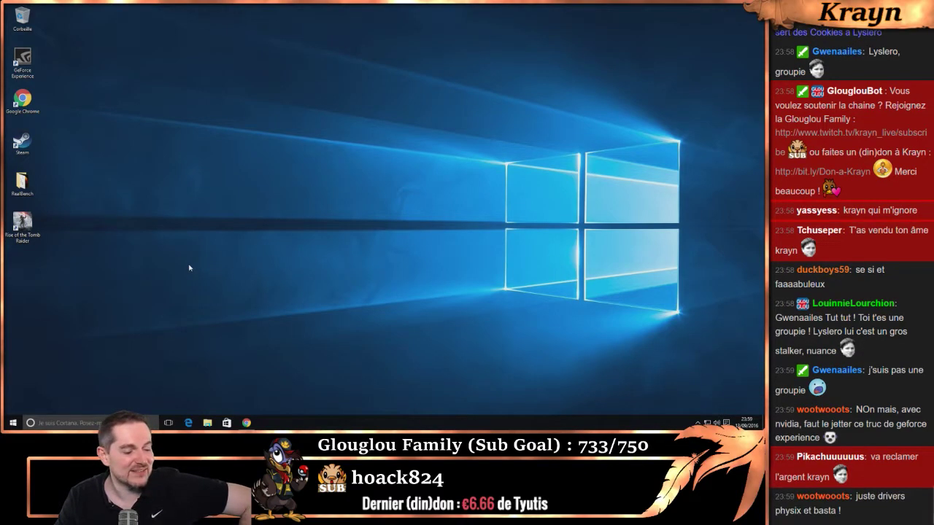
# Launch RealBench.exe from the RealBench folder on the desktop and authorize it.
pyautogui.doubleClick(23, 185)
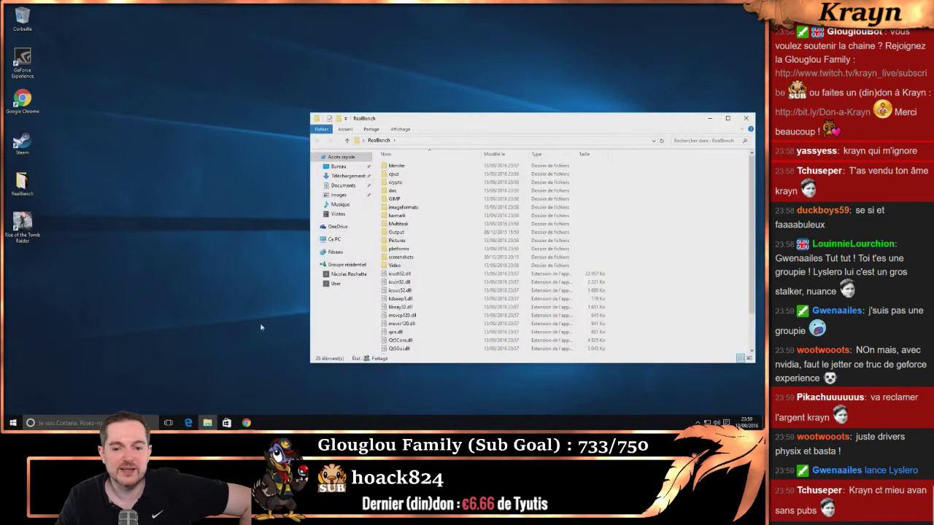
pyautogui.scroll(-2, 445, 314)
pyautogui.click(414, 334)
pyautogui.doubleClick(415, 334)
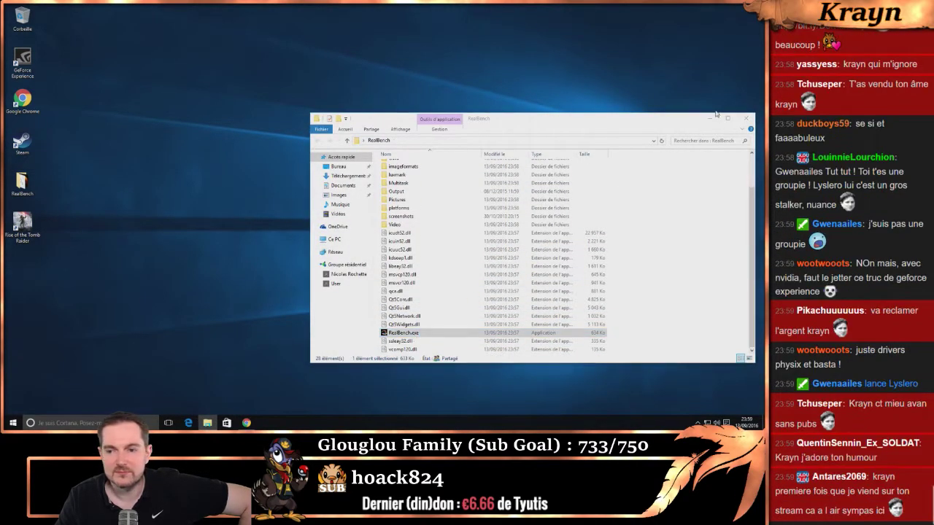
pyautogui.click(567, 269)
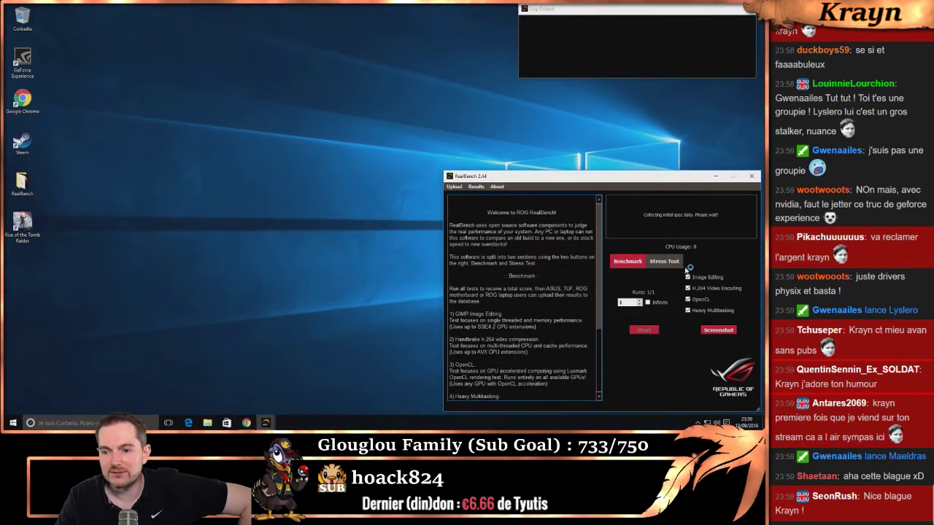
# Try to choose a memory limit for the RealBench stress test, and close the program.
pyautogui.click(664, 261)
pyautogui.click(641, 305)
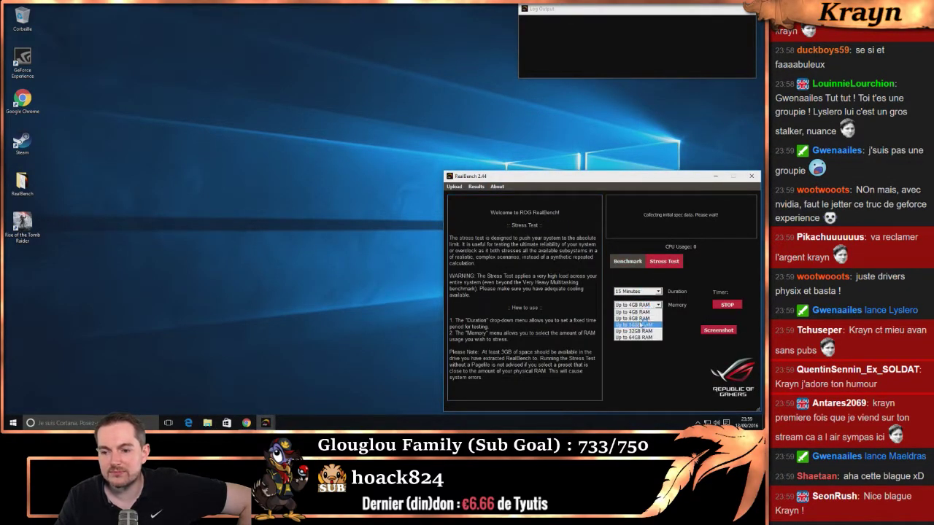
pyautogui.click(645, 319)
pyautogui.click(751, 175)
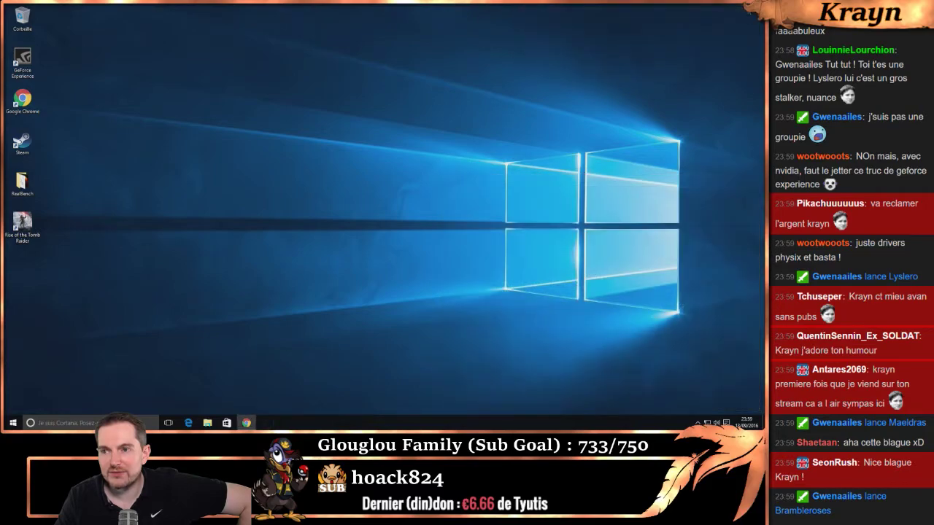
# Restart Windows.
pyautogui.rightClick(13, 422)
pyautogui.moveTo(66, 405)
pyautogui.click(143, 403)
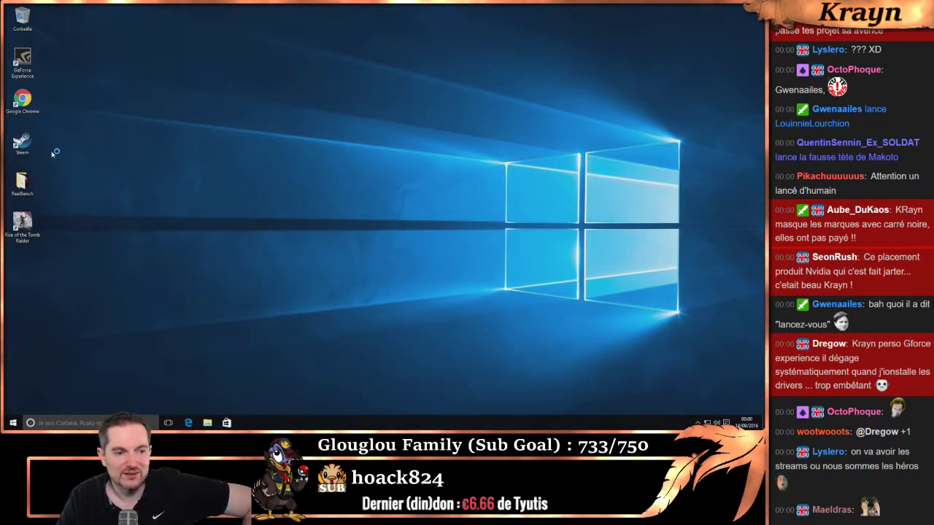
# Open Steam's settings at the Friends section, leave automatic sign-in to Friends at startup off, and confirm.
pyautogui.click(698, 422)
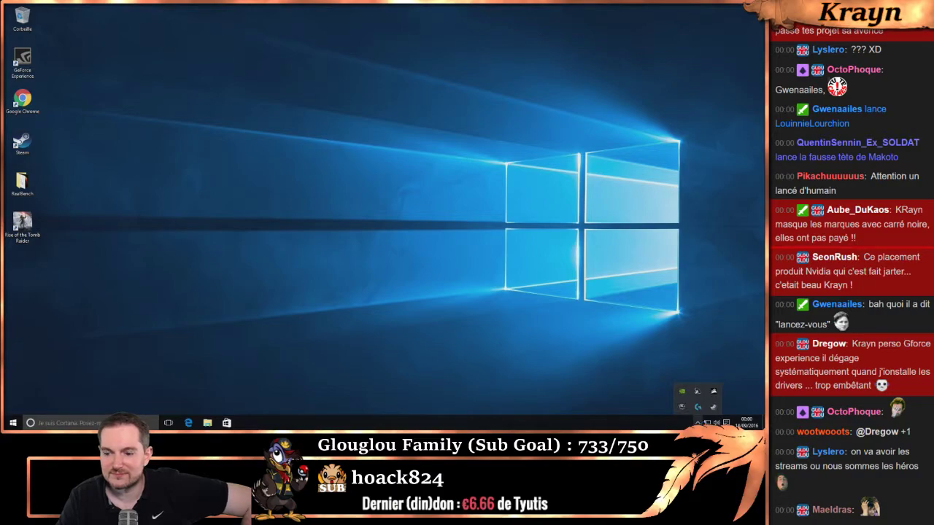
pyautogui.rightClick(714, 406)
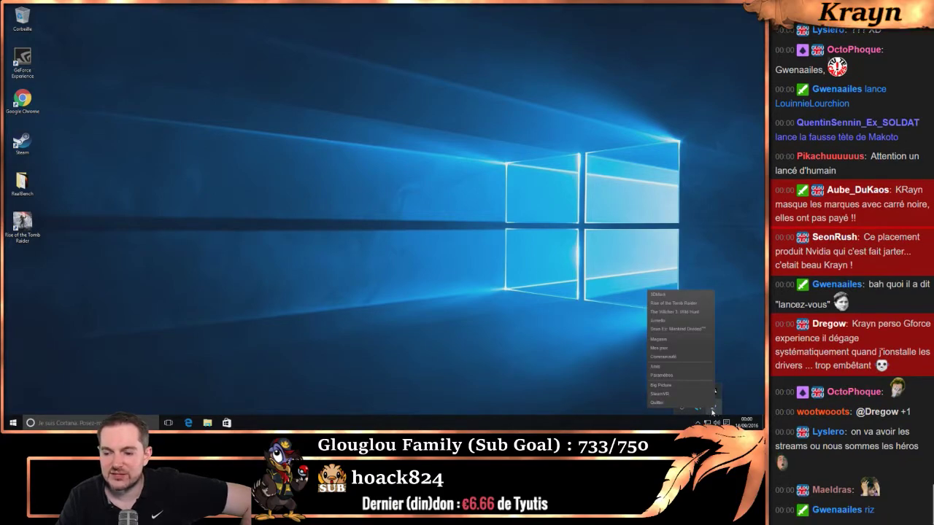
pyautogui.click(677, 378)
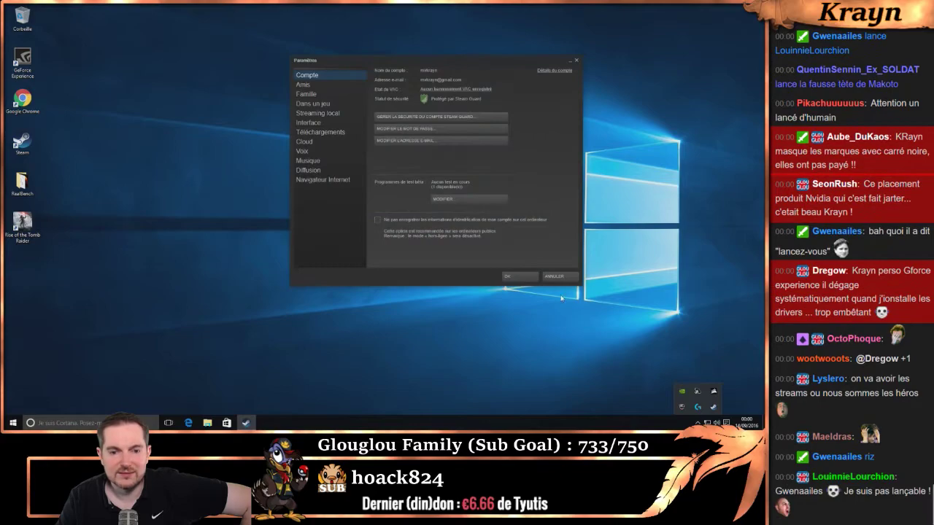
pyautogui.moveTo(378, 64); pyautogui.dragTo(445, 176)
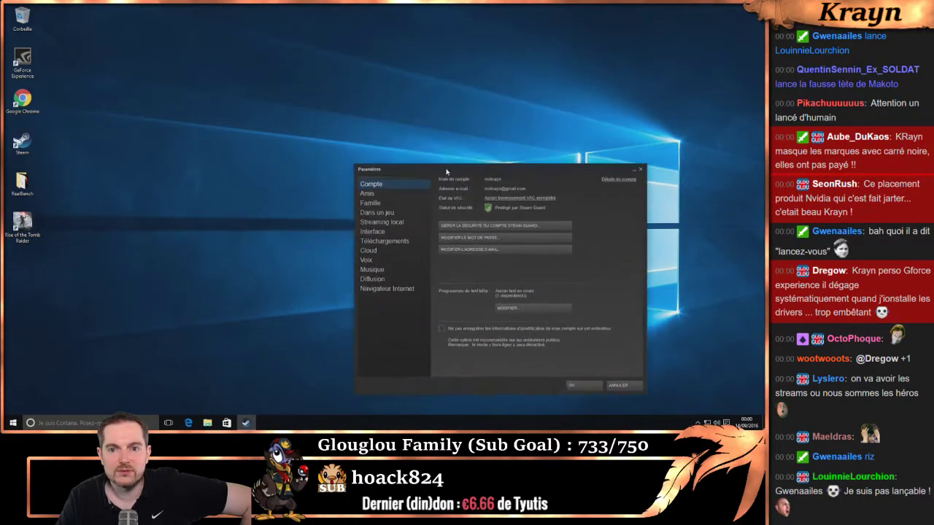
pyautogui.click(374, 198)
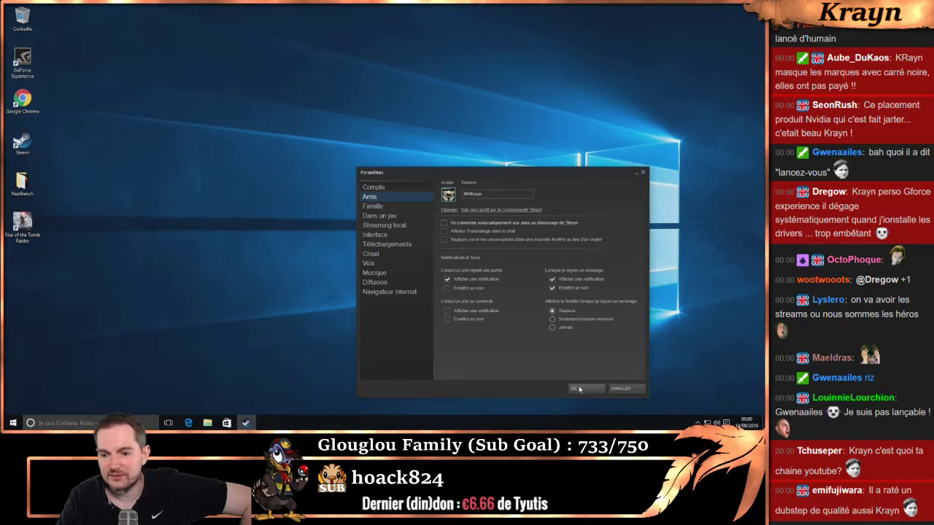
pyautogui.click(575, 388)
# Quit Steam.
pyautogui.click(697, 422)
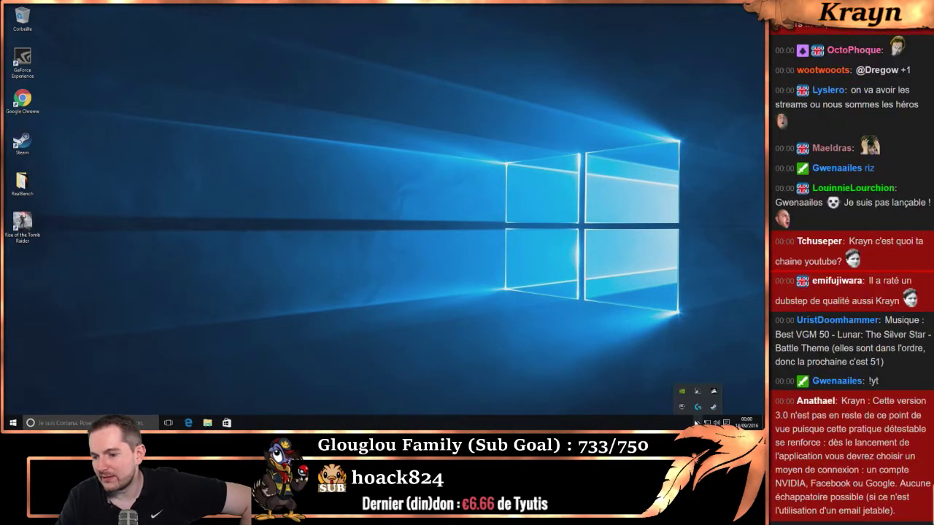
pyautogui.rightClick(714, 408)
pyautogui.click(660, 350)
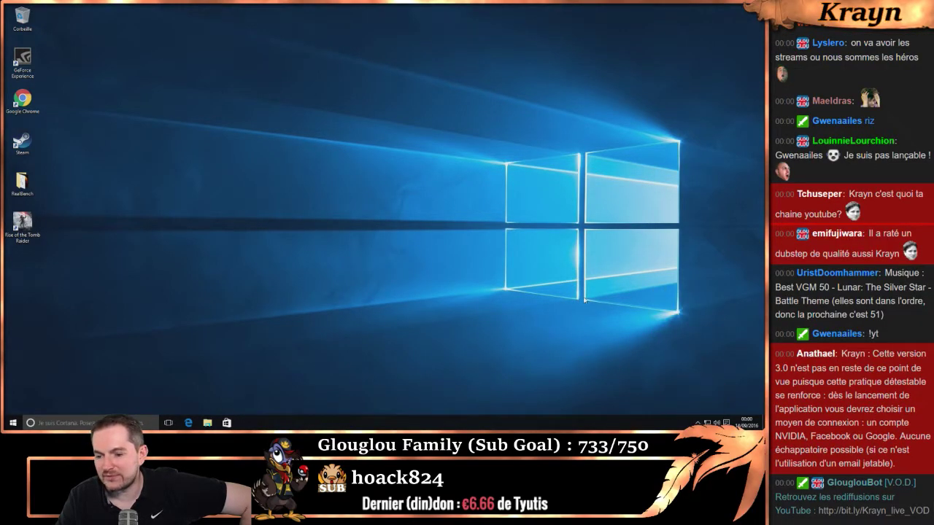
# Launch RealBench.exe from the desktop RealBench folder, authorize it, and close the folder window.
pyautogui.doubleClick(22, 182)
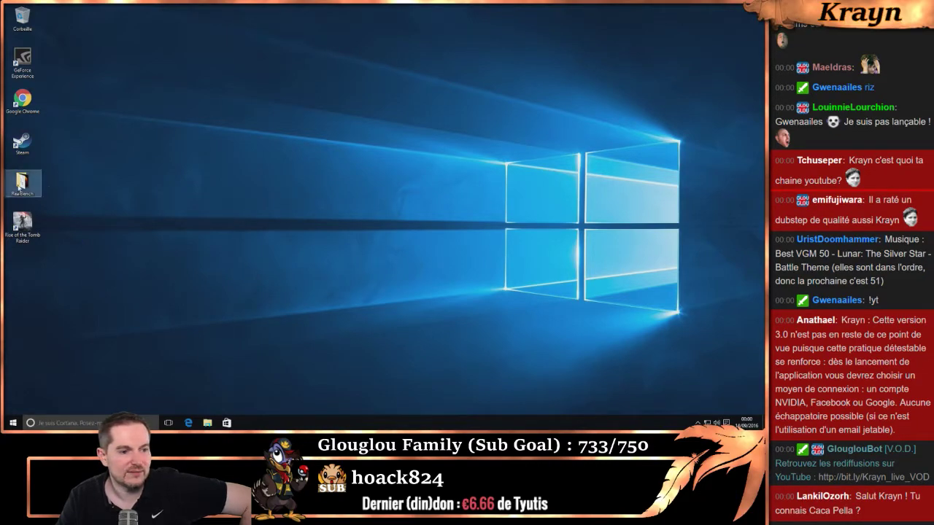
pyautogui.scroll(-2, 408, 314)
pyautogui.doubleClick(403, 333)
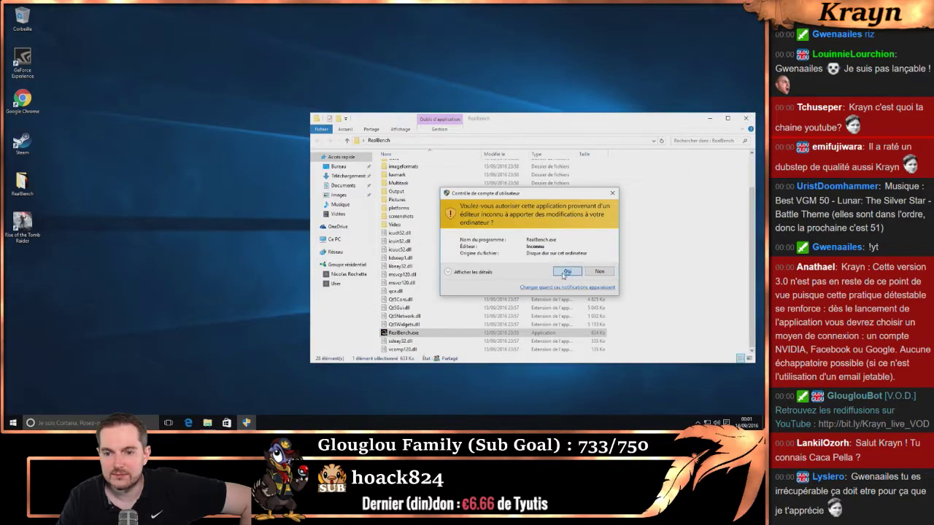
pyautogui.click(561, 272)
pyautogui.click(745, 118)
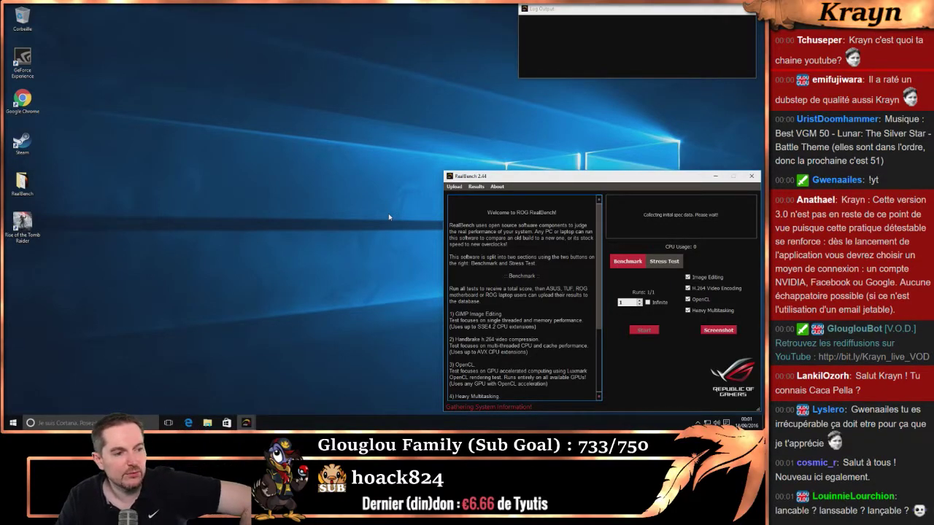
# Set the RealBench stress test's memory to up to 16GB RAM and start the test.
pyautogui.click(657, 261)
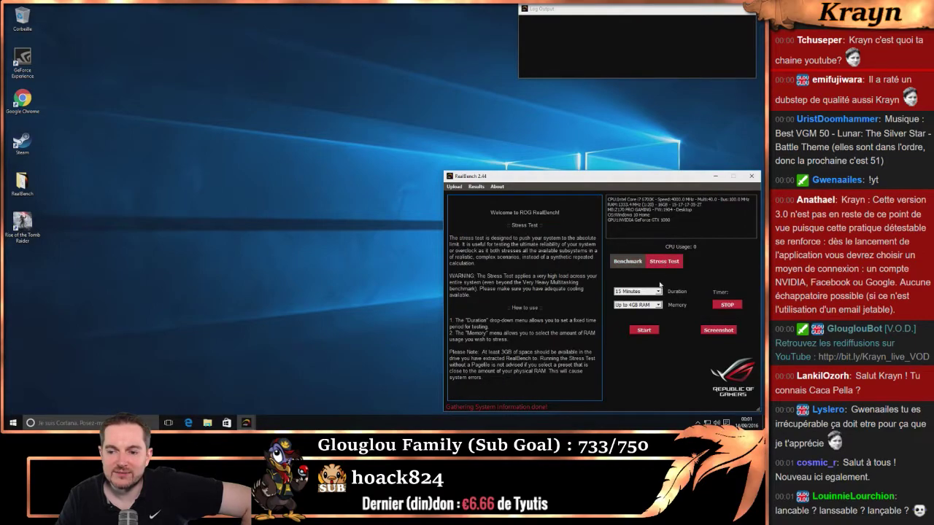
pyautogui.click(637, 305)
pyautogui.click(644, 330)
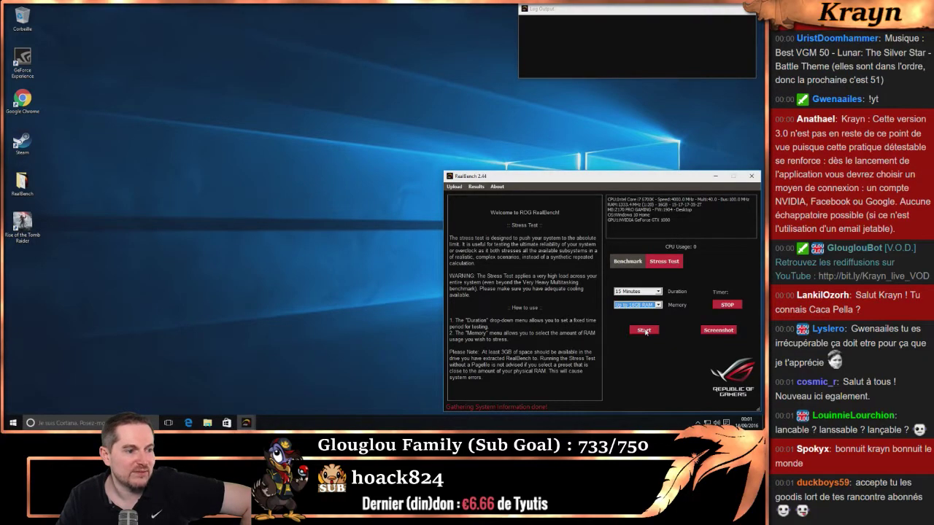
pyautogui.click(645, 331)
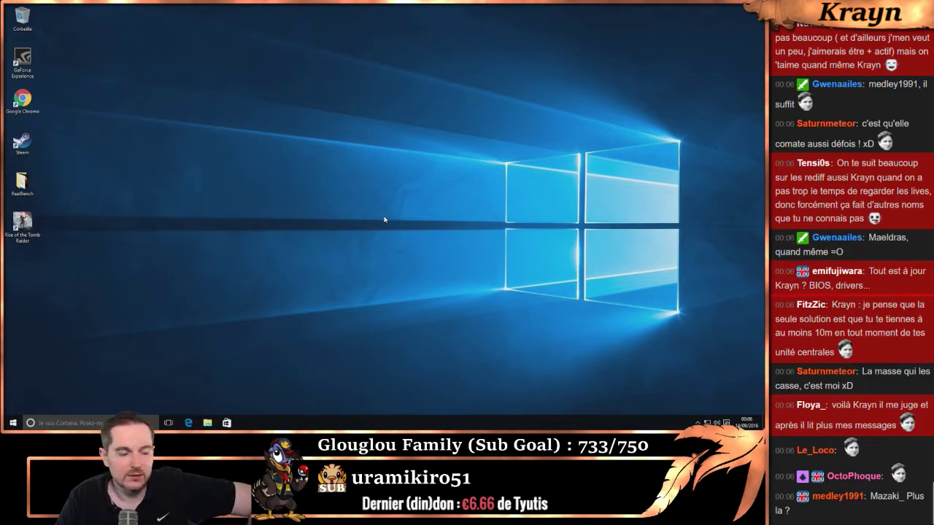
# Find the Windows Update settings with a system search and check for updates.
pyautogui.rightClick(14, 423)
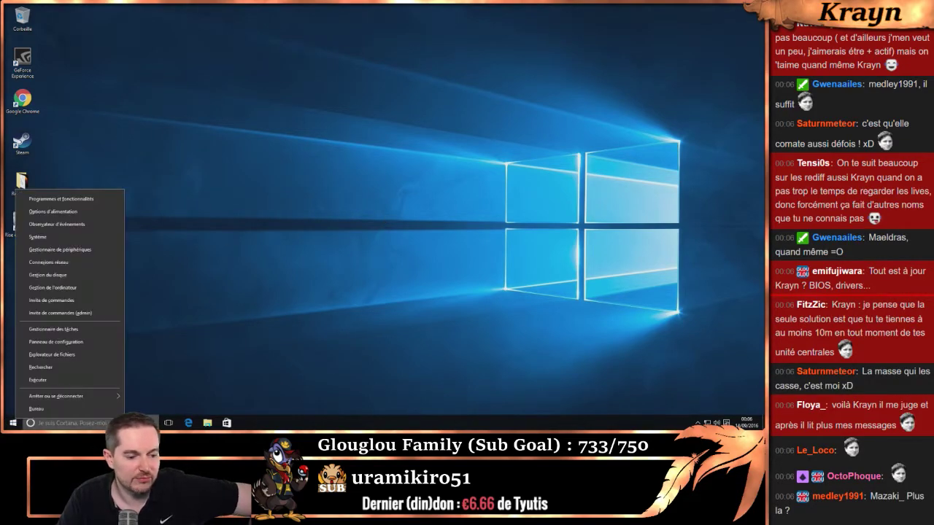
pyautogui.click(95, 423)
pyautogui.click(95, 424)
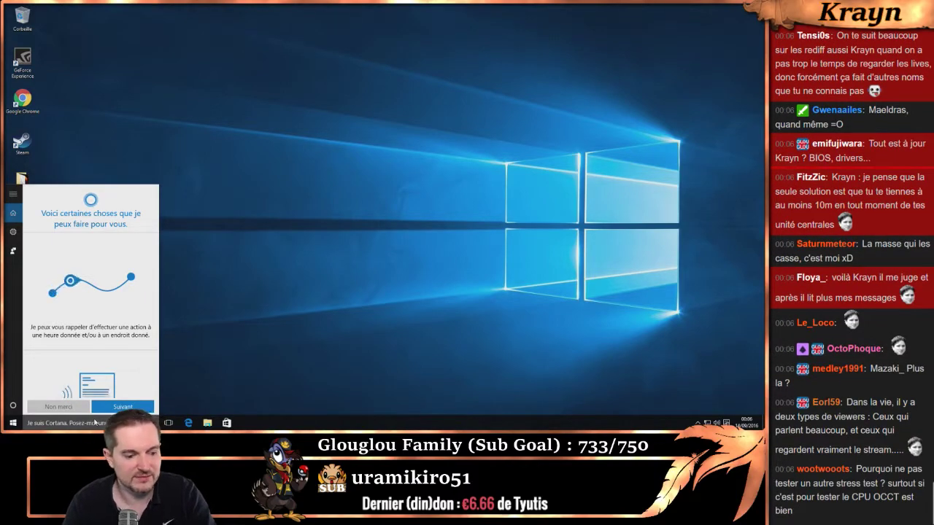
pyautogui.write('wind')
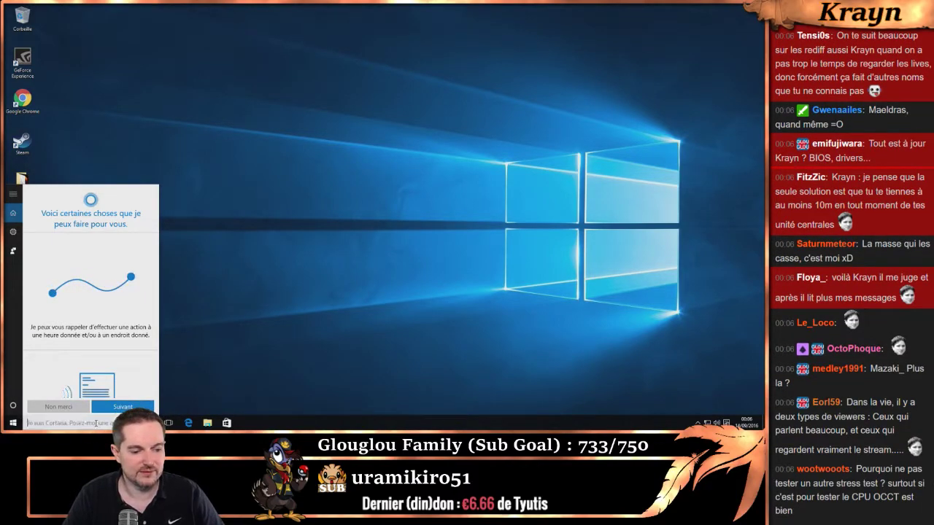
pyautogui.write('ows ')
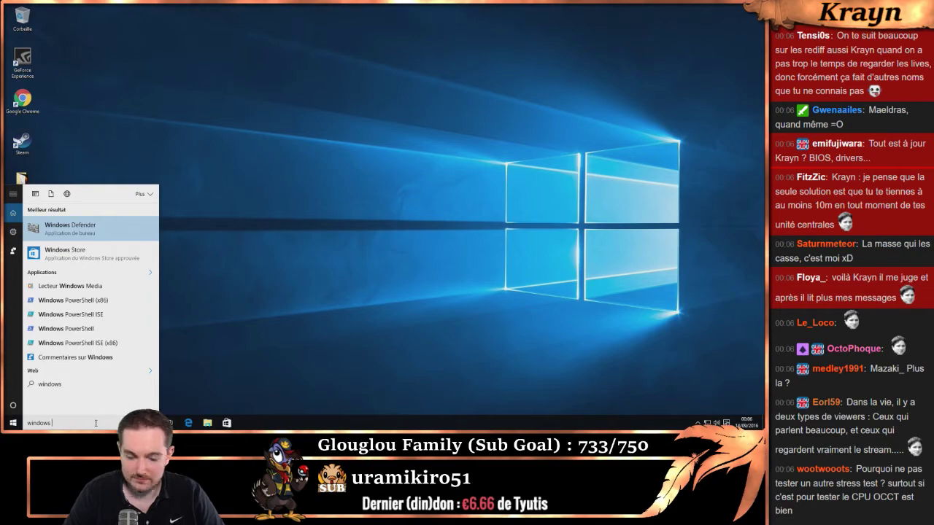
pyautogui.write('updat')
pyautogui.press('Return')
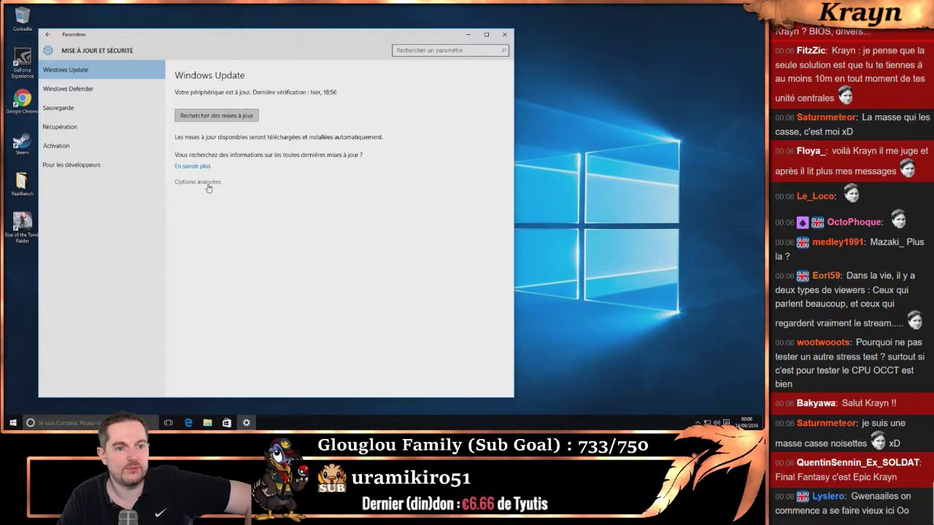
pyautogui.click(215, 121)
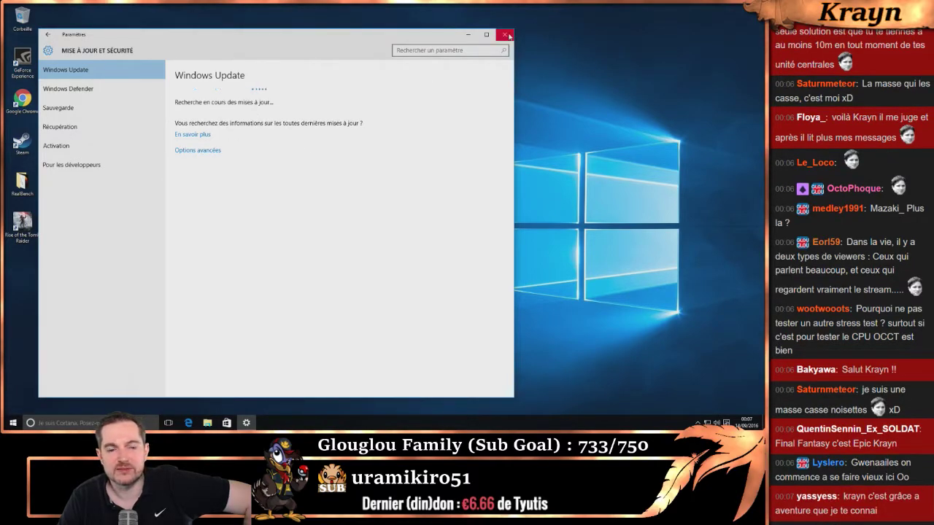
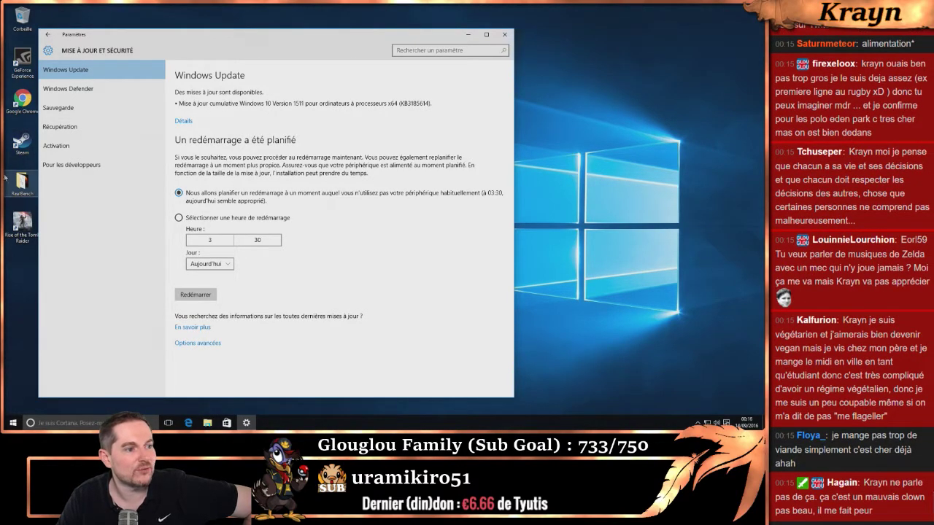
pyautogui.scroll(3, 837, 180)
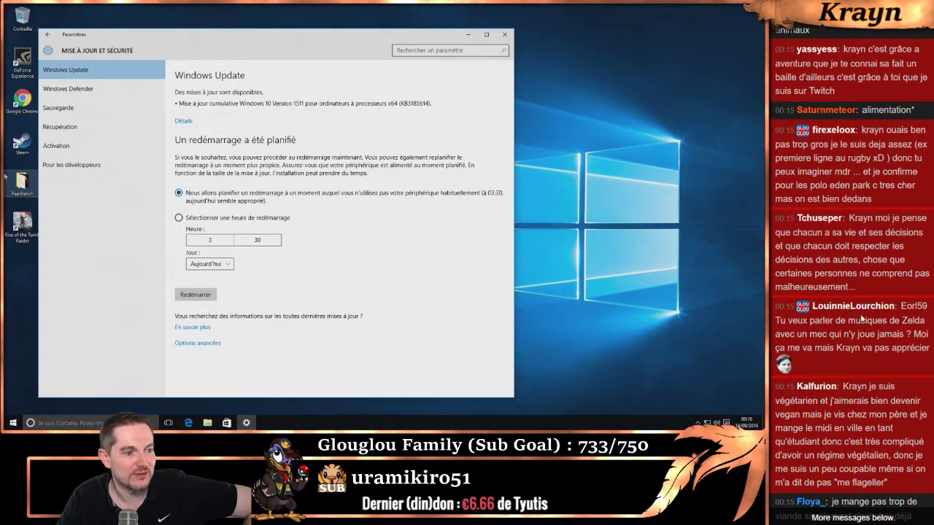
pyautogui.scroll(-1, 862, 314)
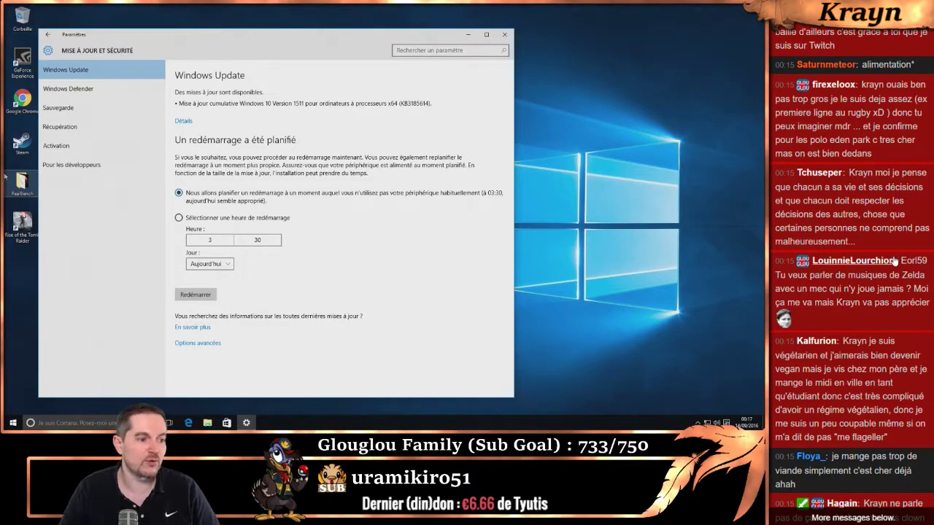
pyautogui.scroll(-5, 868, 313)
pyautogui.scroll(-3, 851, 334)
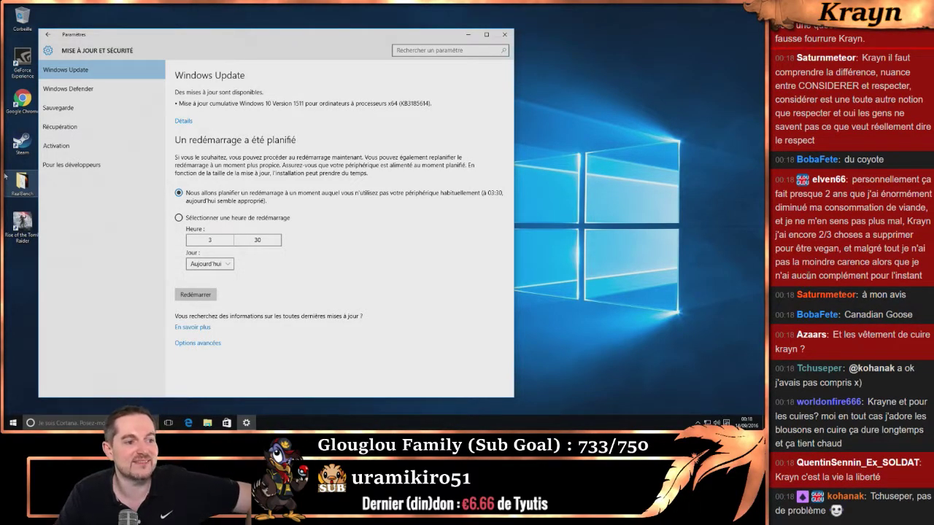
pyautogui.scroll(5, 817, 256)
pyautogui.scroll(-2, 834, 279)
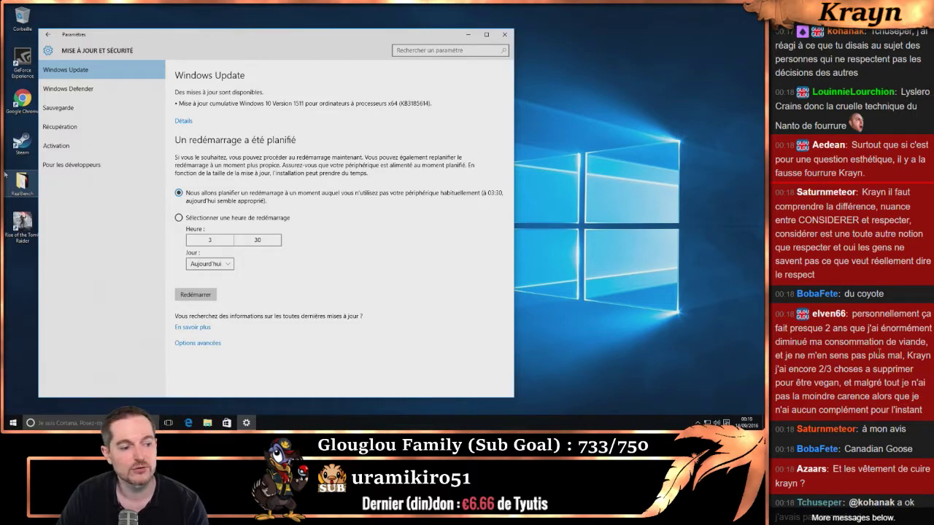
pyautogui.scroll(-4, 905, 354)
pyautogui.scroll(-2, 883, 352)
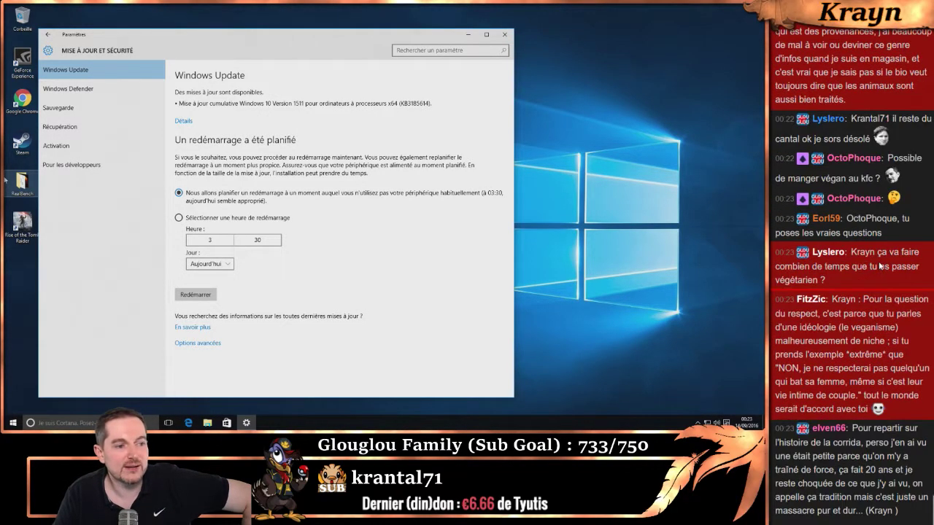
pyautogui.scroll(5, 881, 270)
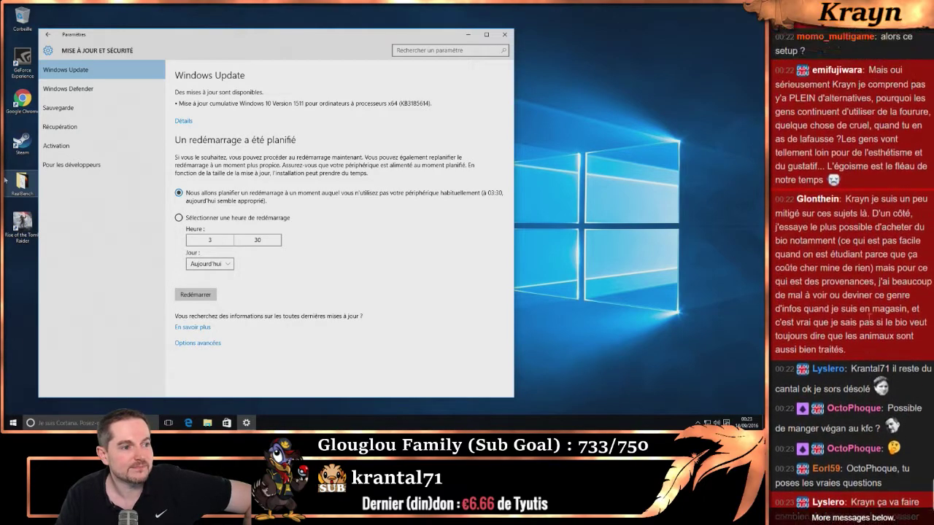
# Read through the viewers' recent messages in the live stream chat, going back to earlier ones where needed.
pyautogui.scroll(-3, 833, 313)
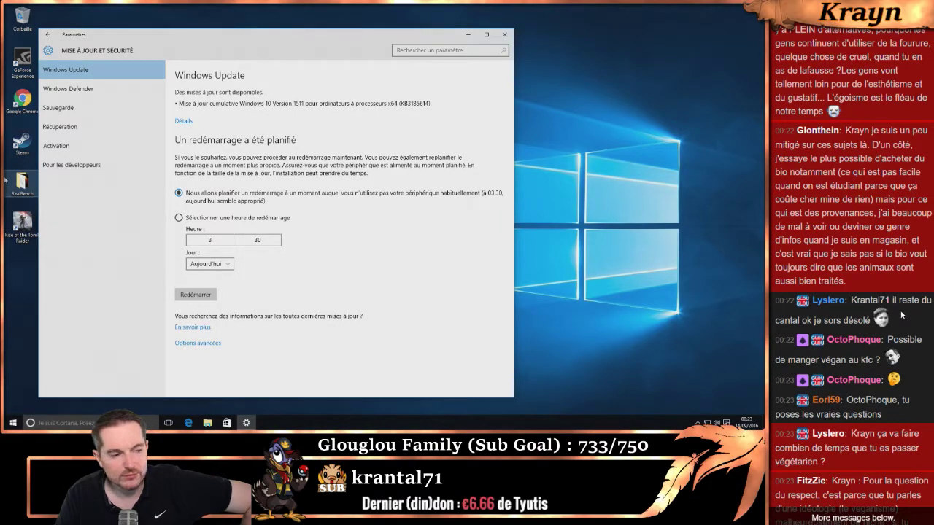
pyautogui.scroll(-2, 901, 315)
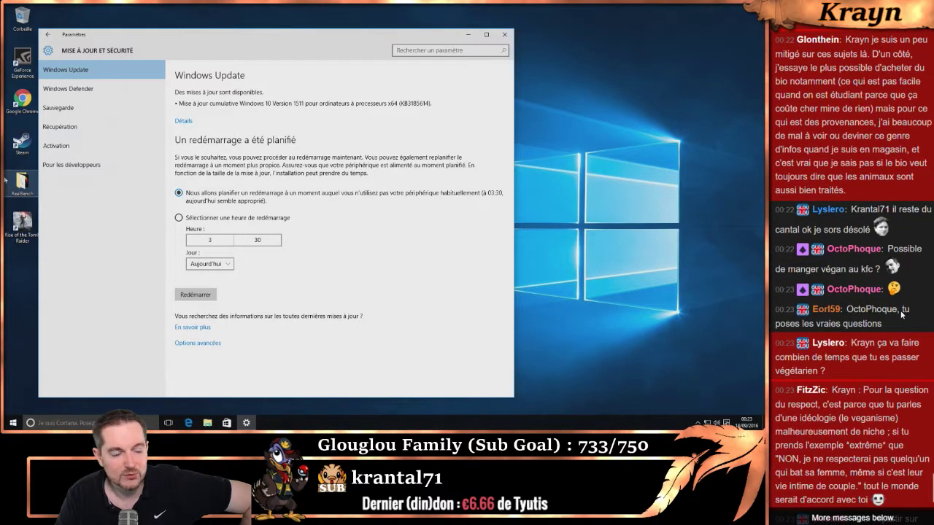
pyautogui.scroll(-2, 902, 315)
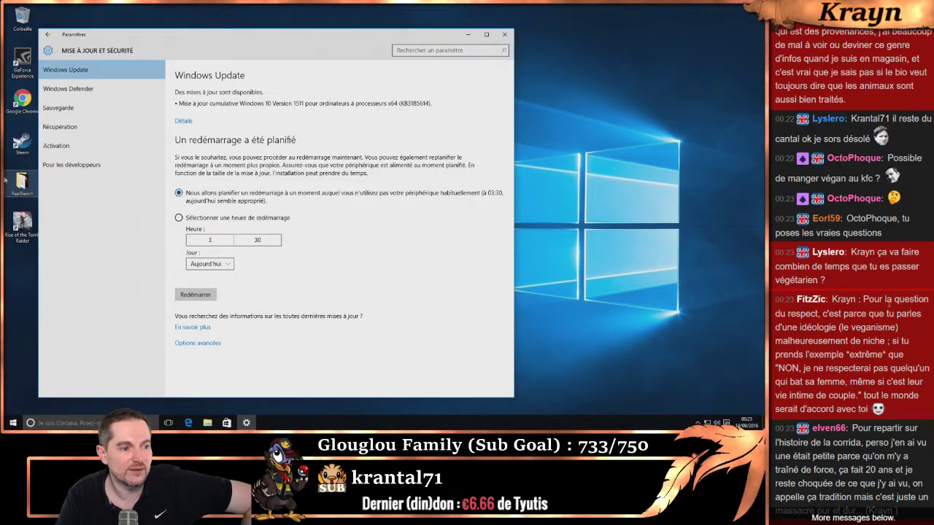
pyautogui.scroll(-2, 887, 301)
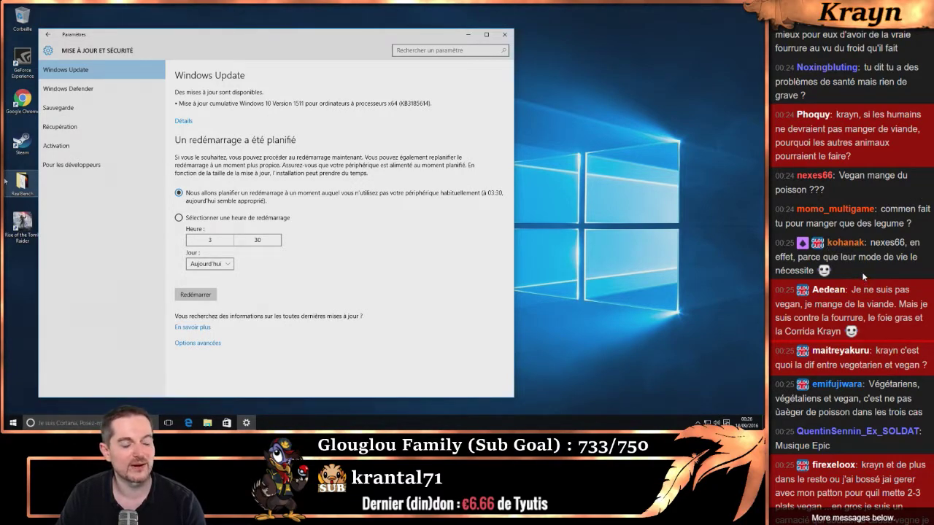
pyautogui.scroll(-3, 863, 269)
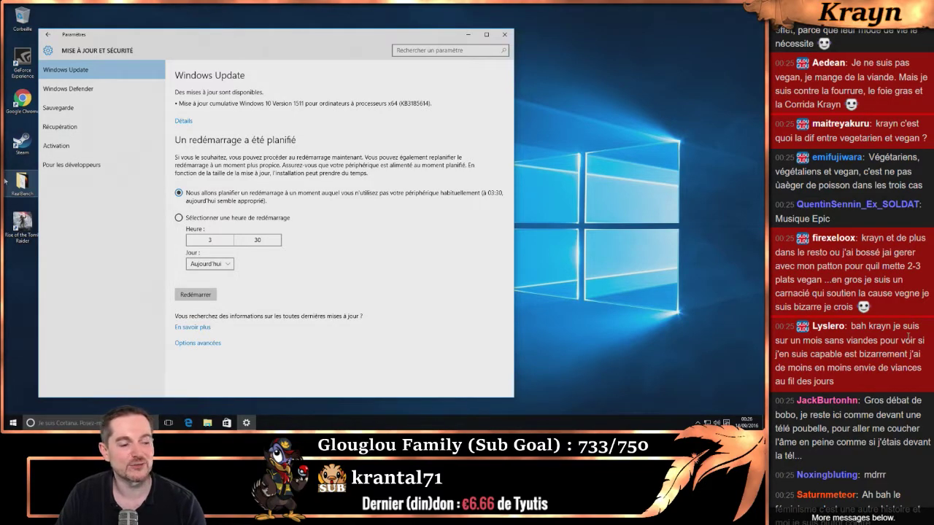
pyautogui.scroll(-3, 898, 308)
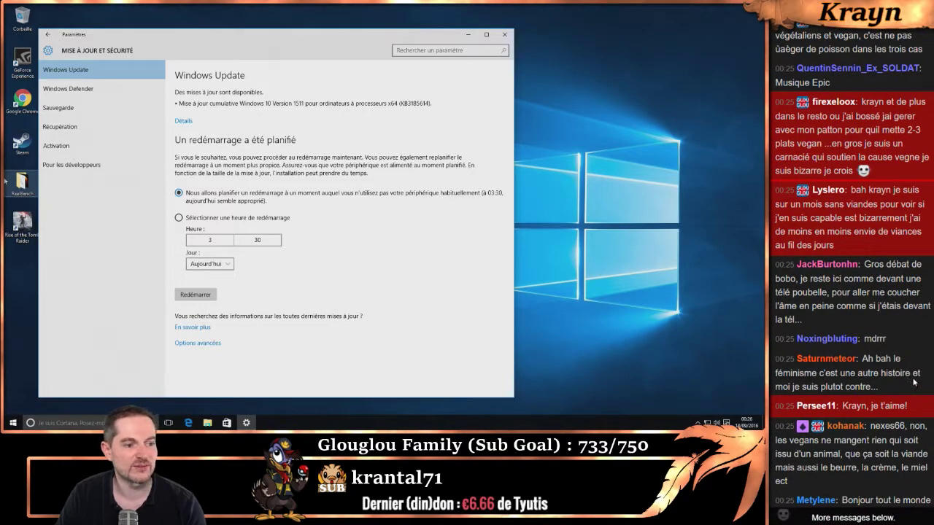
pyautogui.scroll(-3, 884, 358)
pyautogui.scroll(-3, 884, 357)
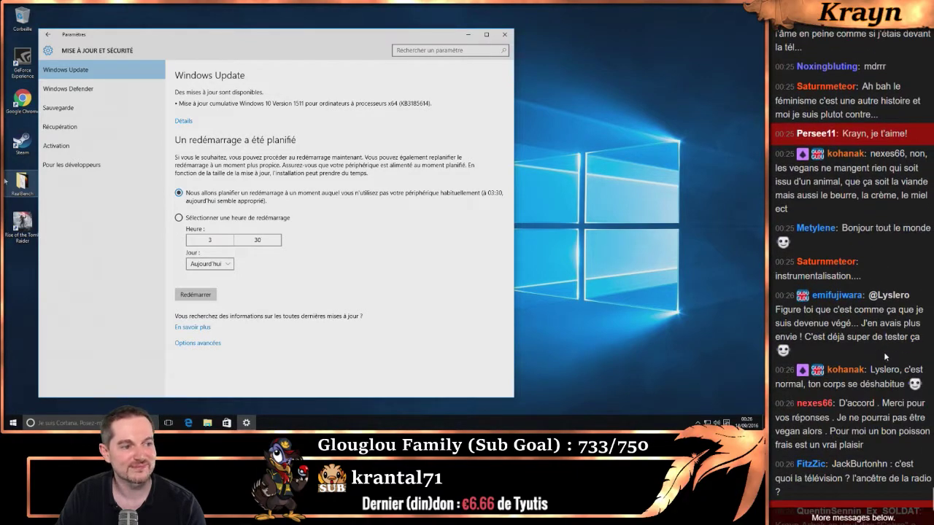
pyautogui.scroll(-5, 884, 351)
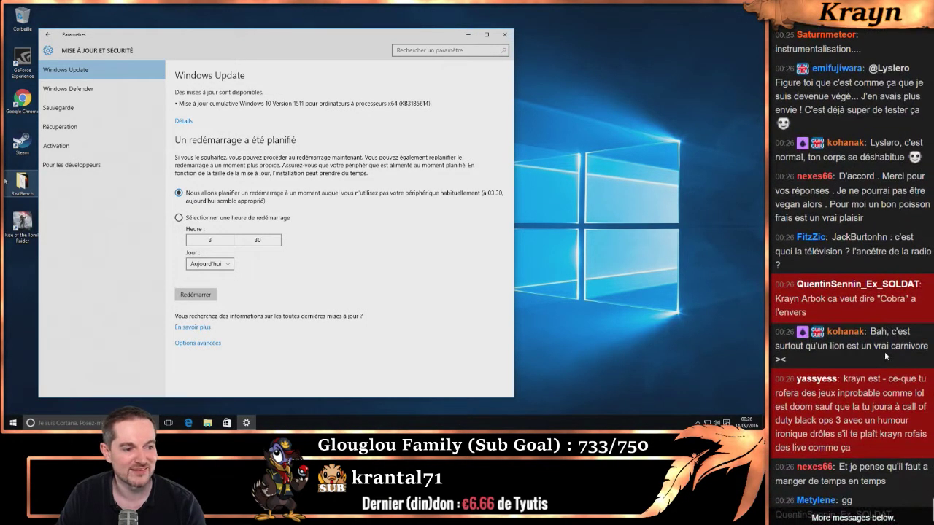
pyautogui.scroll(-3, 885, 351)
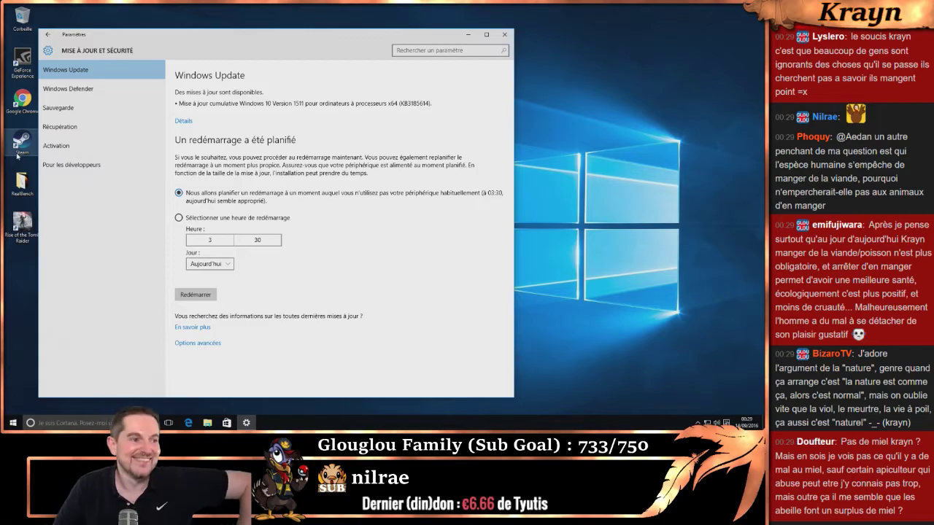
pyautogui.scroll(2, 839, 155)
pyautogui.scroll(2, 839, 155)
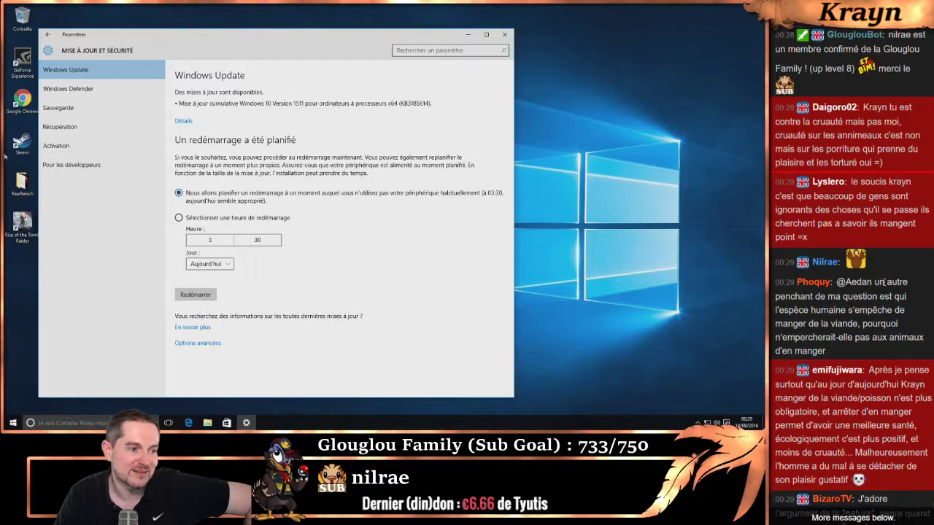
pyautogui.scroll(3, 884, 283)
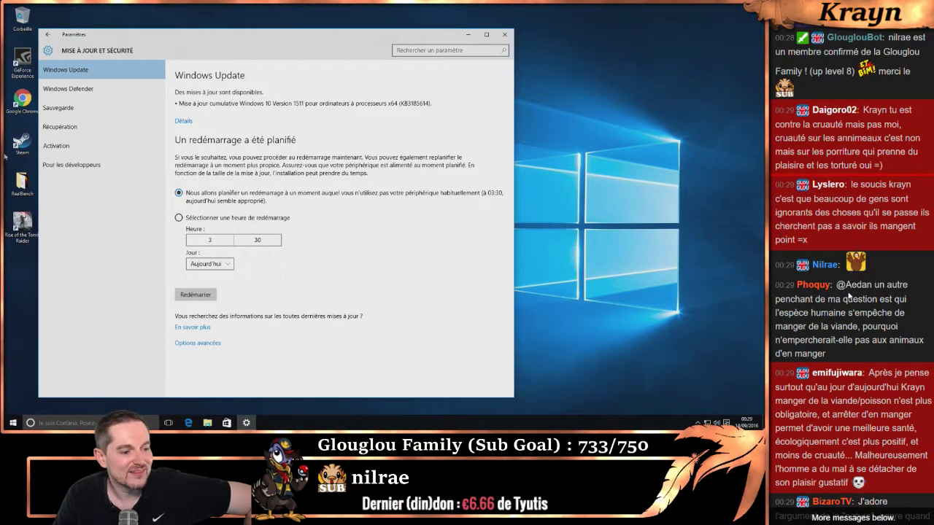
pyautogui.scroll(-3, 883, 317)
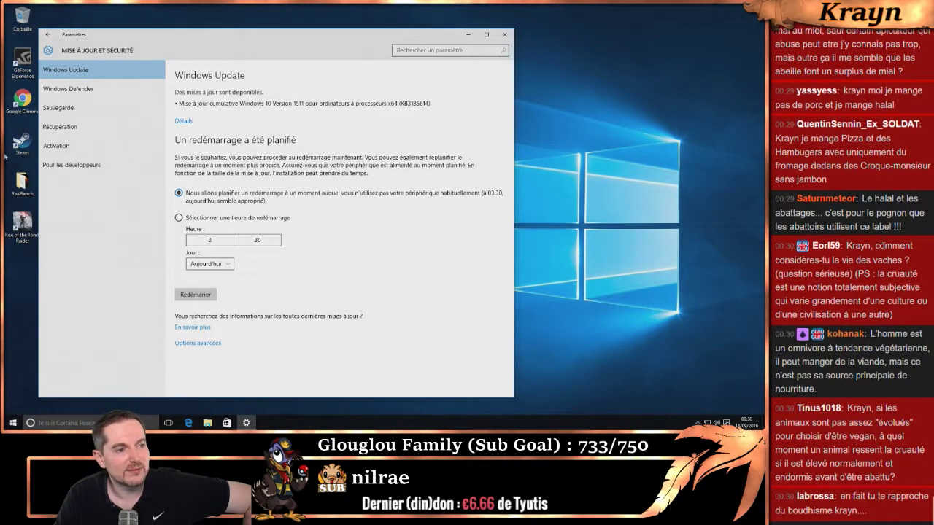
pyautogui.scroll(3, 882, 248)
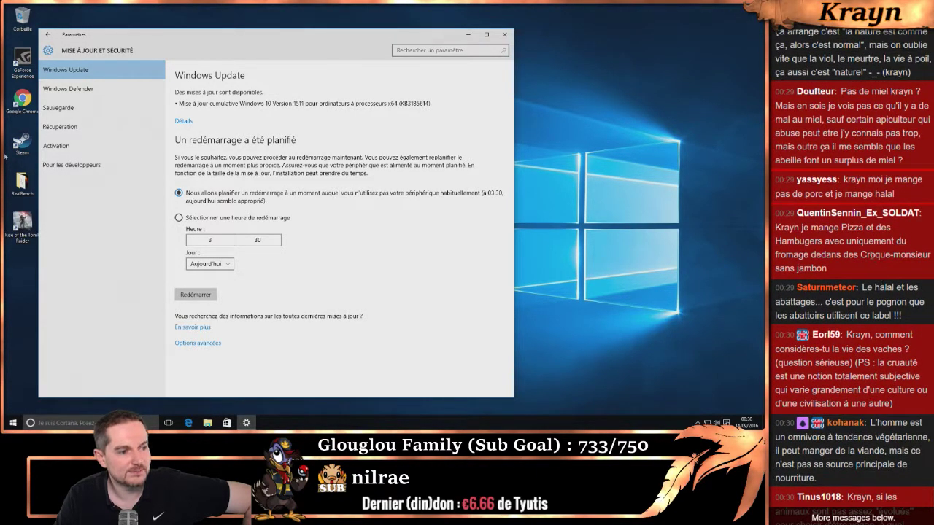